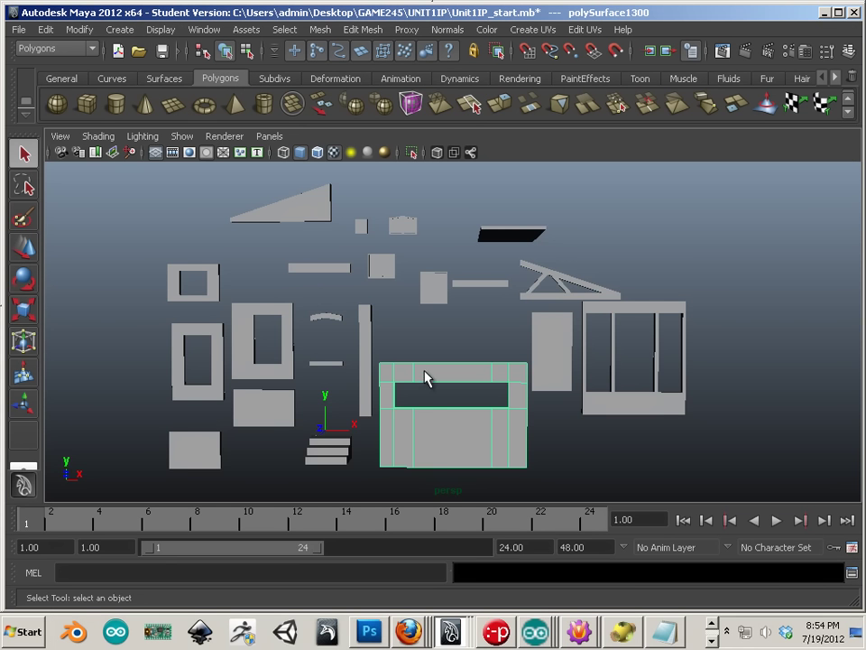
- Orbit and zoom the Maya perspective view, dismiss the antivirus notice, and select the window-frame piece
mouse_move(426, 377)
left_mouse_down()
mouse_move(443, 362)
mouse_move(280, 360)
mouse_move(364, 394)
mouse_move(516, 364)
mouse_move(605, 370)
mouse_move(452, 383)
mouse_move(436, 368)
mouse_move(444, 367)
mouse_move(421, 371)
left_mouse_up()
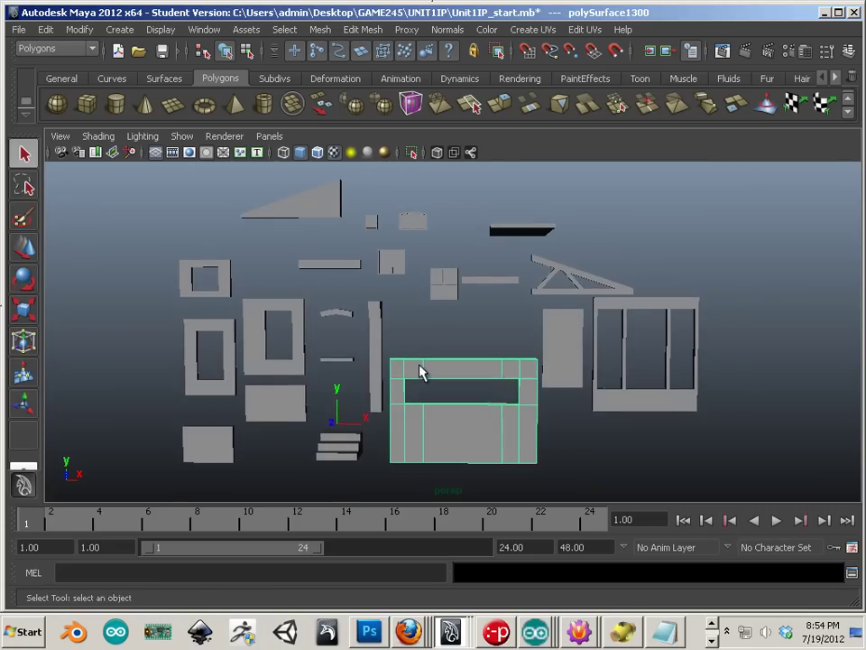
scroll(478, 383, "up", 3)
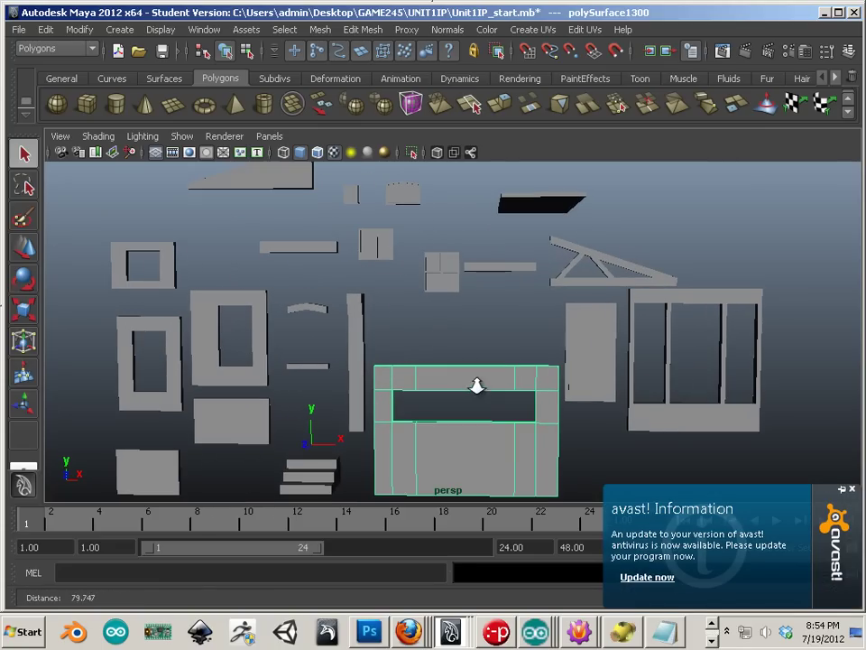
left_click(852, 488)
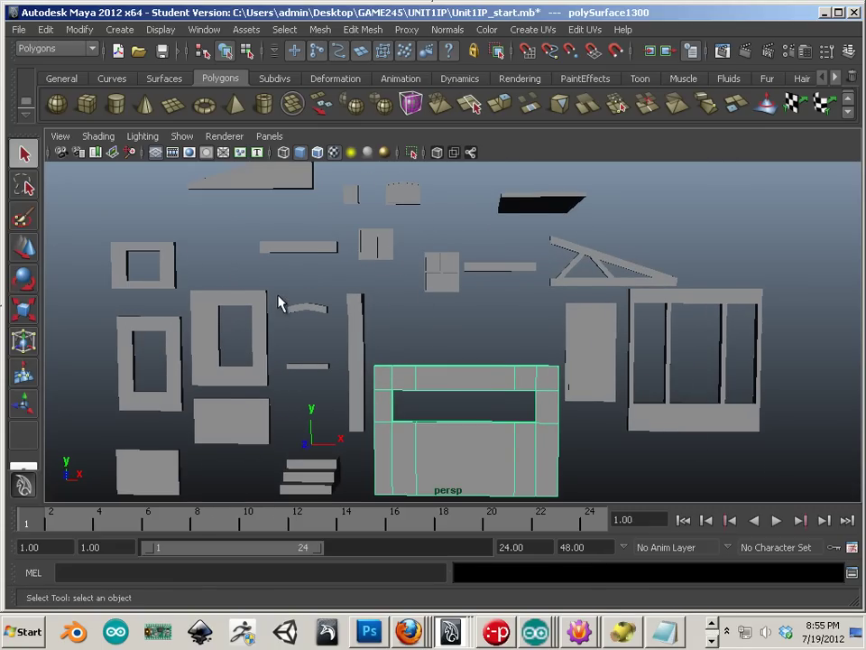
scroll(269, 309, "down", 2)
left_click_drag(560, 383, 371, 333)
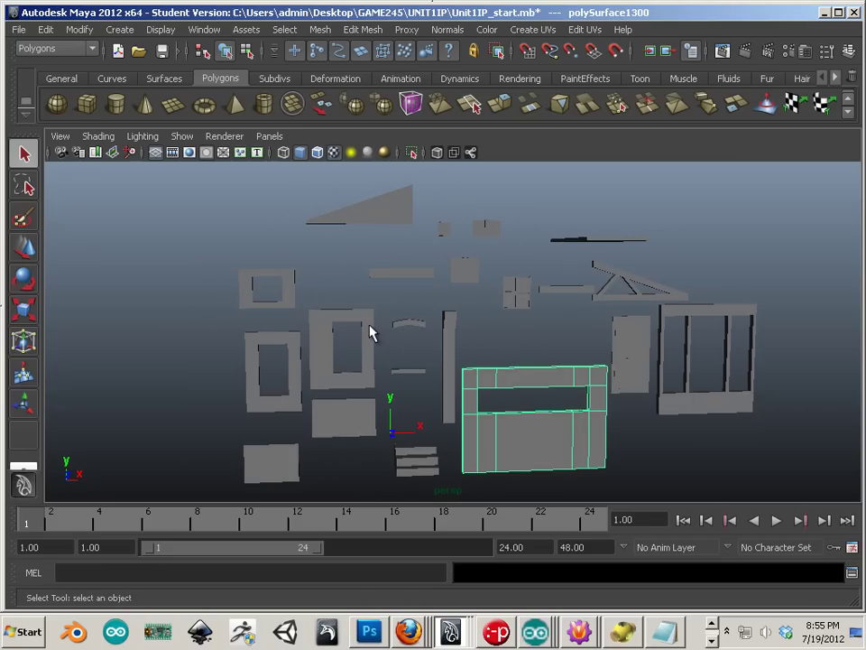
left_click(371, 333)
- Orbit and pan the scene, marquee-select all pieces, switch to smooth shading, then deselect them
left_click_drag(445, 411, 496, 441)
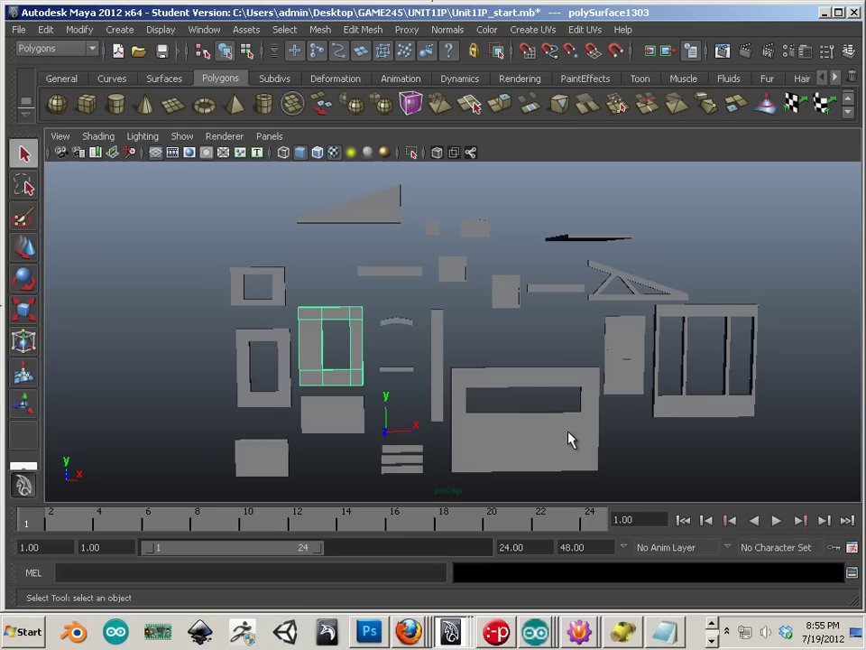
left_click_drag(476, 352, 409, 323)
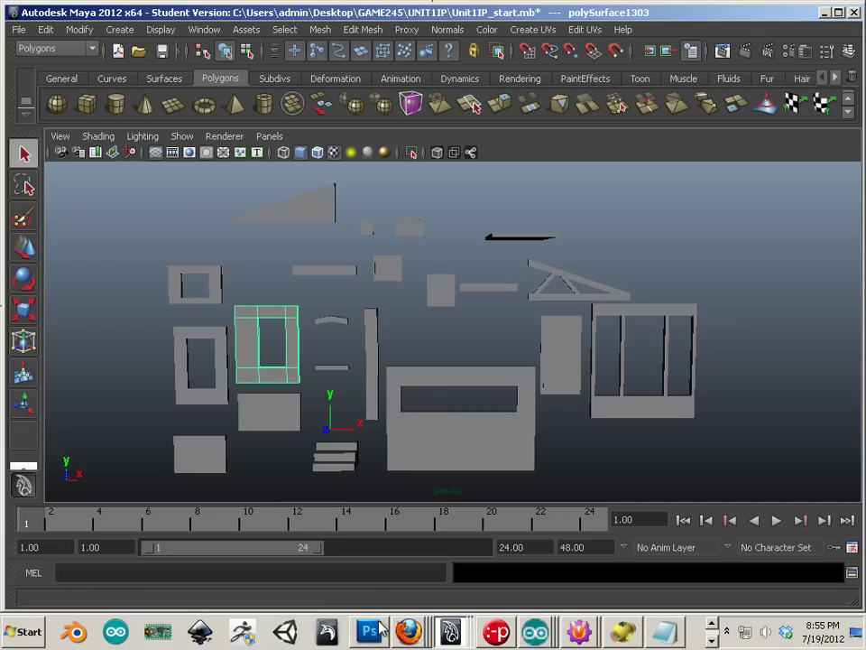
left_click_drag(666, 256, 145, 483)
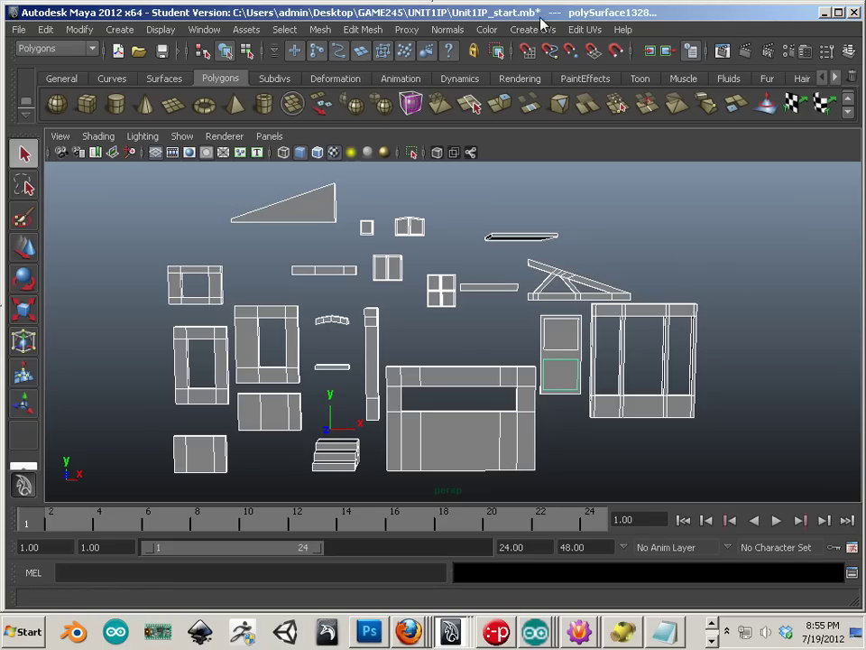
key("5")
left_click(554, 253)
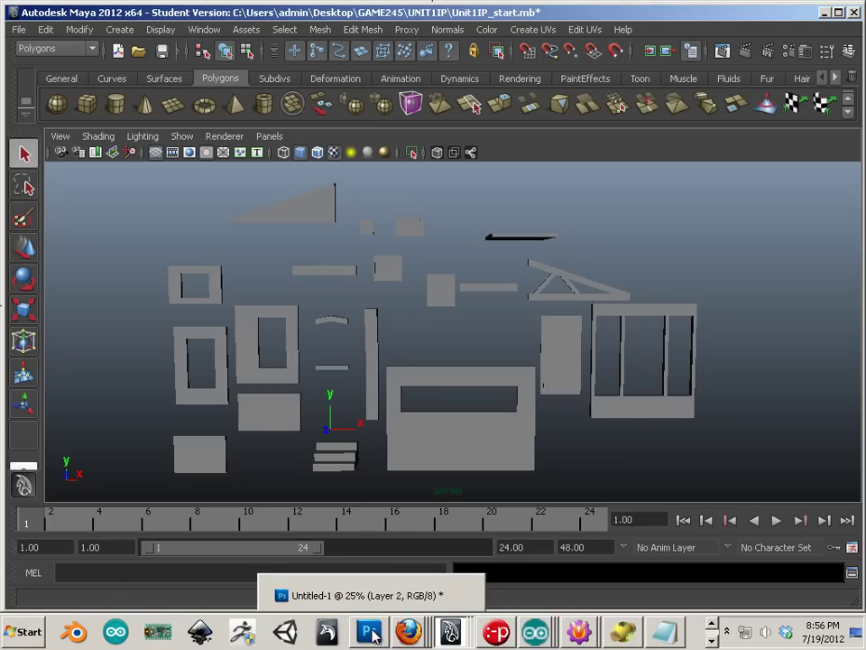
- Bring Photoshop forward and start a new document from File > New, focusing its Width field
left_click(374, 595)
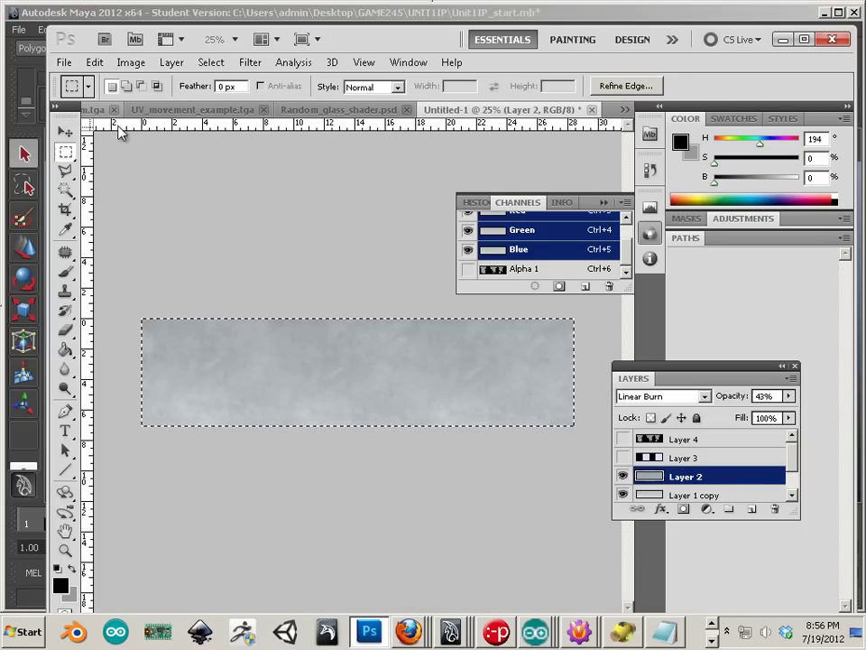
left_click(70, 67)
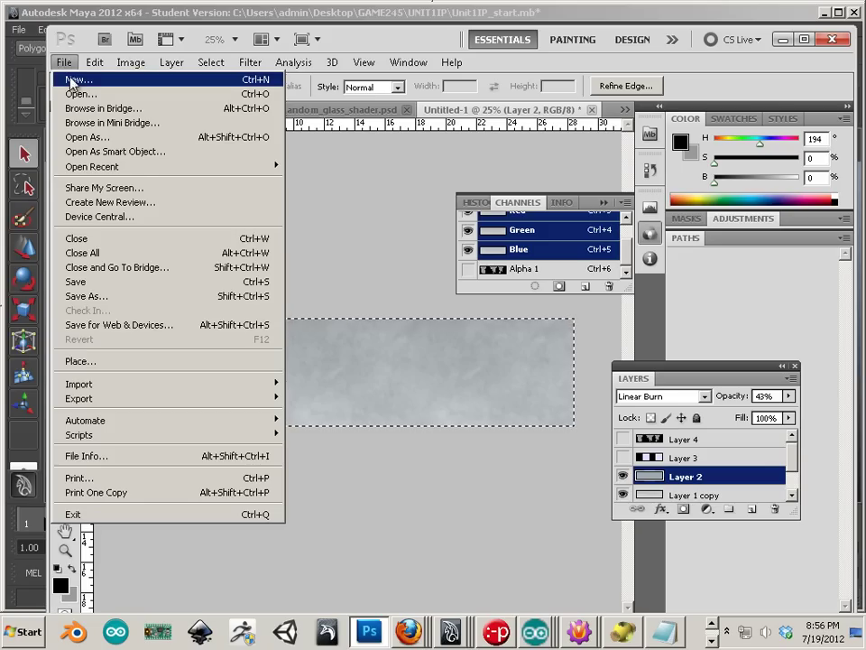
left_click(77, 78)
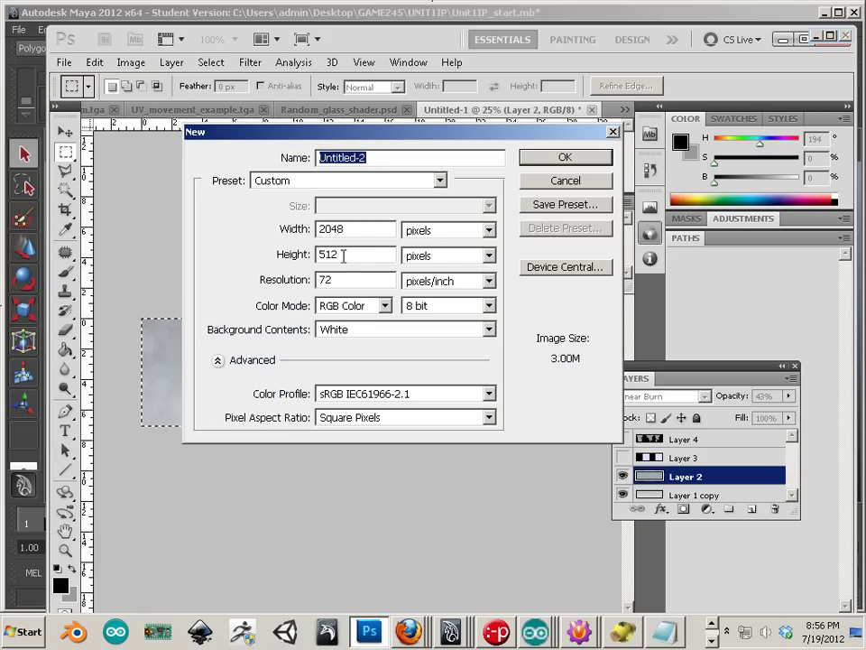
left_click(357, 232)
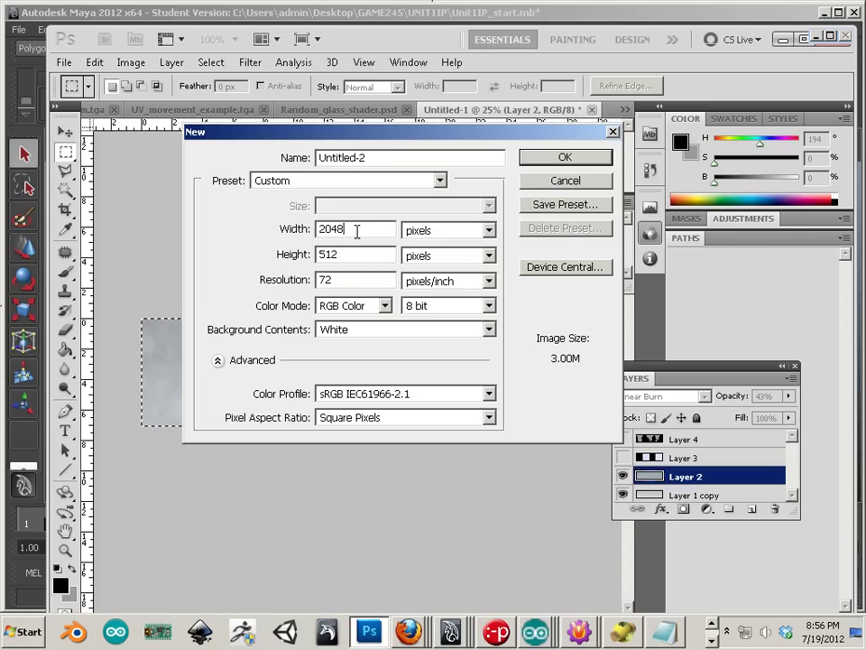
key("ctrl+a")
- Enter 128 for both width and height and create the 128 × 128 pixel document
type("128")
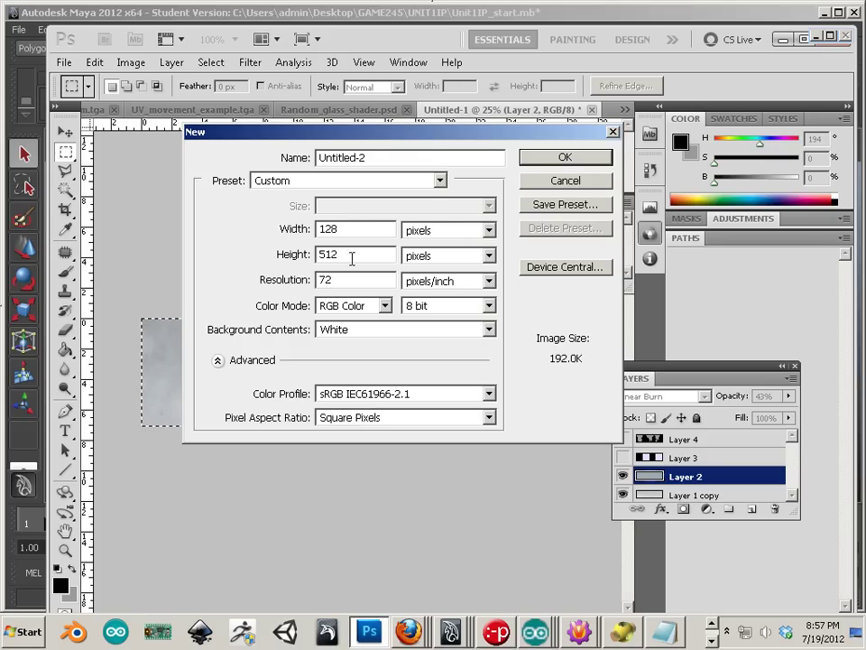
left_click_drag(350, 256, 303, 262)
type("128")
double_click(325, 253)
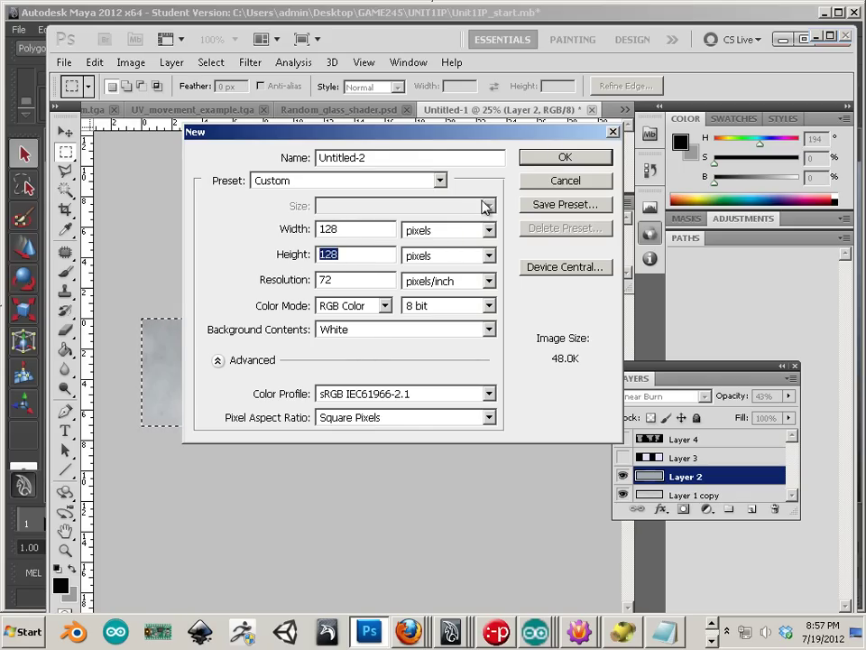
left_click(544, 159)
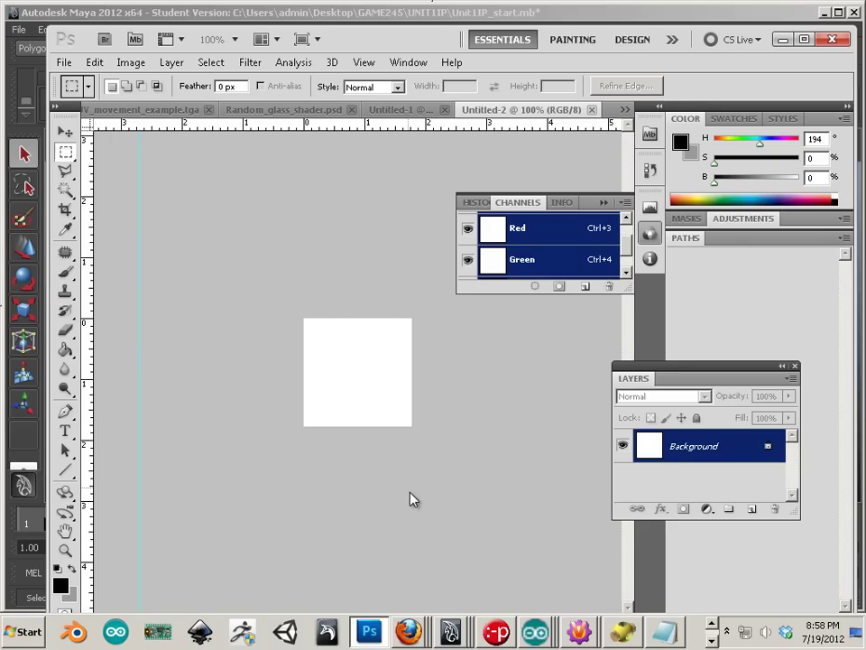
- Dismiss the no-pixels warning and drag vertical and horizontal guides to the square's centre
key("ctrl+alt+2")
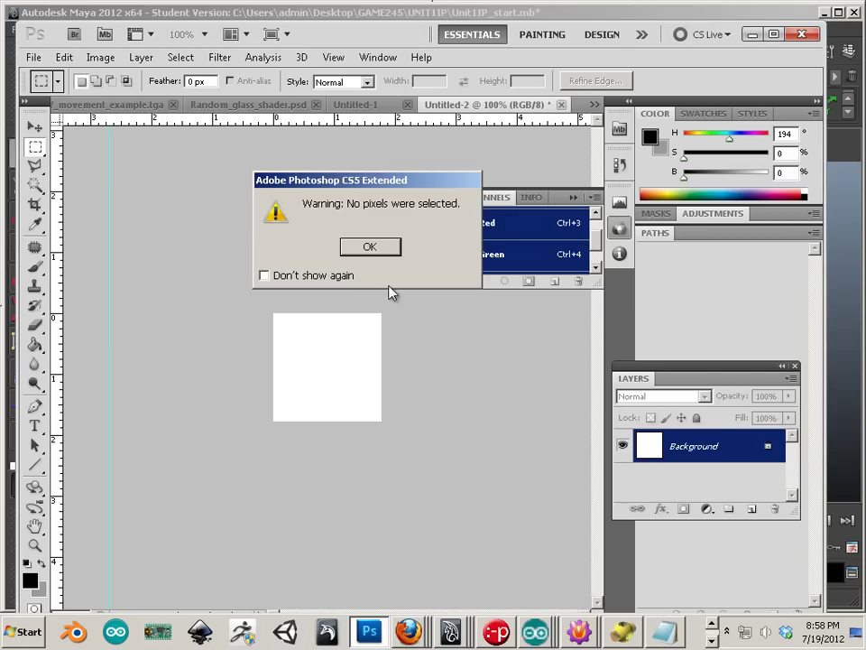
left_click(368, 247)
left_click(335, 58)
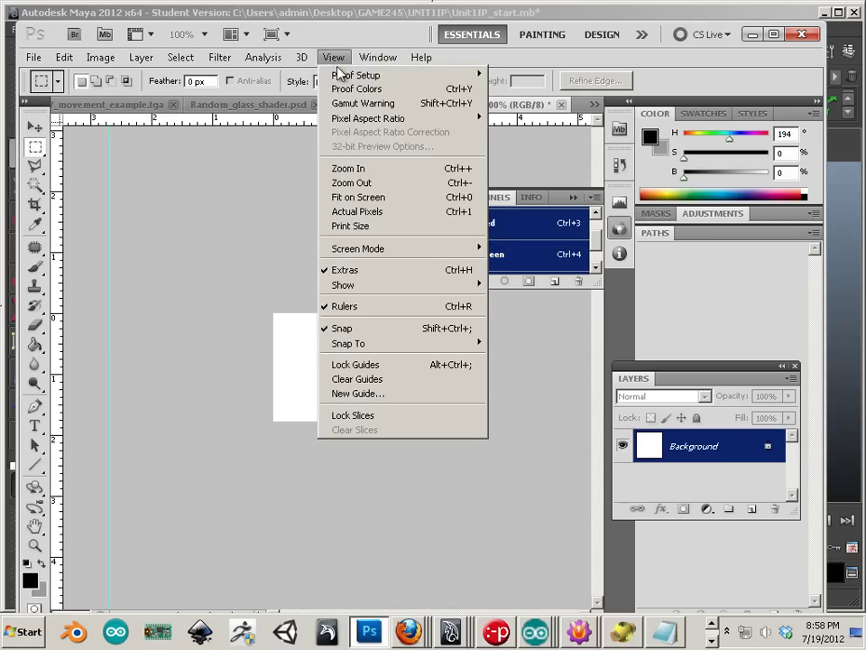
left_click(115, 313)
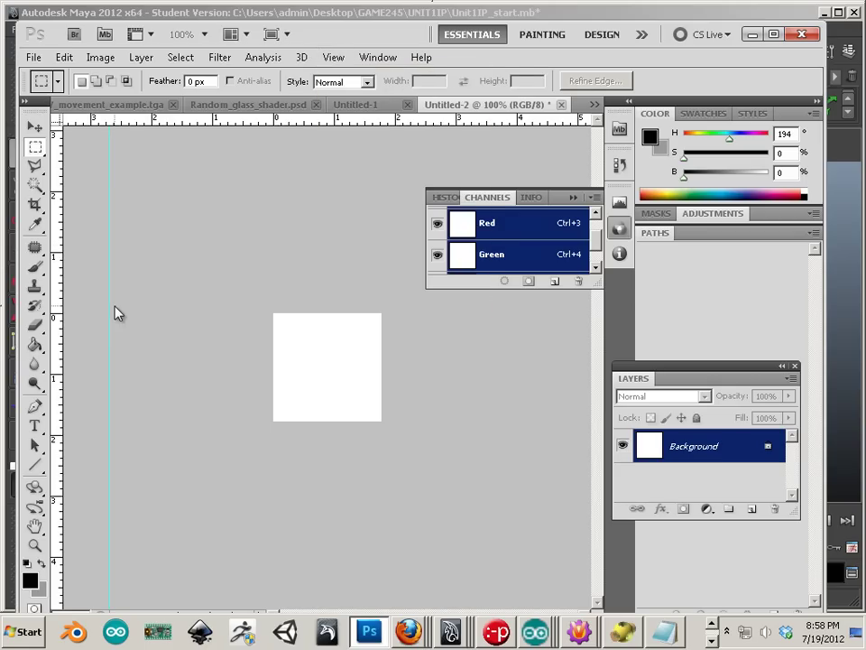
left_click_drag(62, 313, 323, 357)
left_click_drag(323, 129, 320, 369)
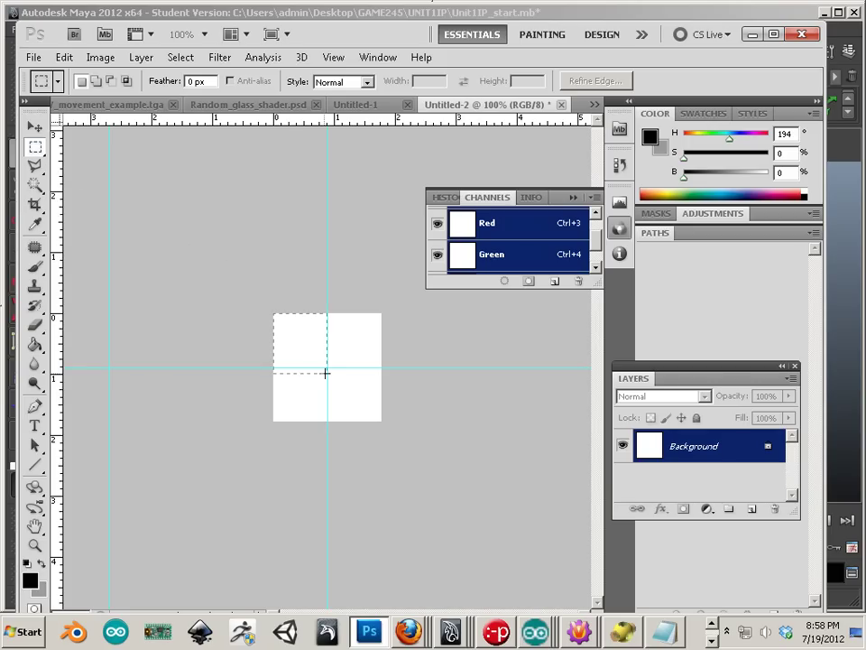
- Select the top-left quarter and paint-bucket fill it with grey 6c6c6c
left_click_drag(326, 373, 325, 368)
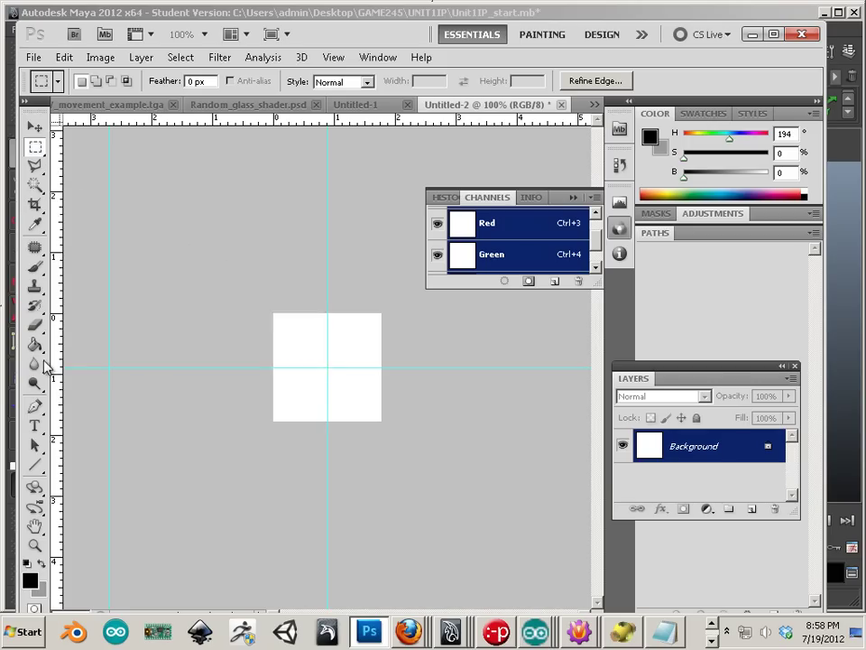
left_click(36, 345)
left_click(30, 579)
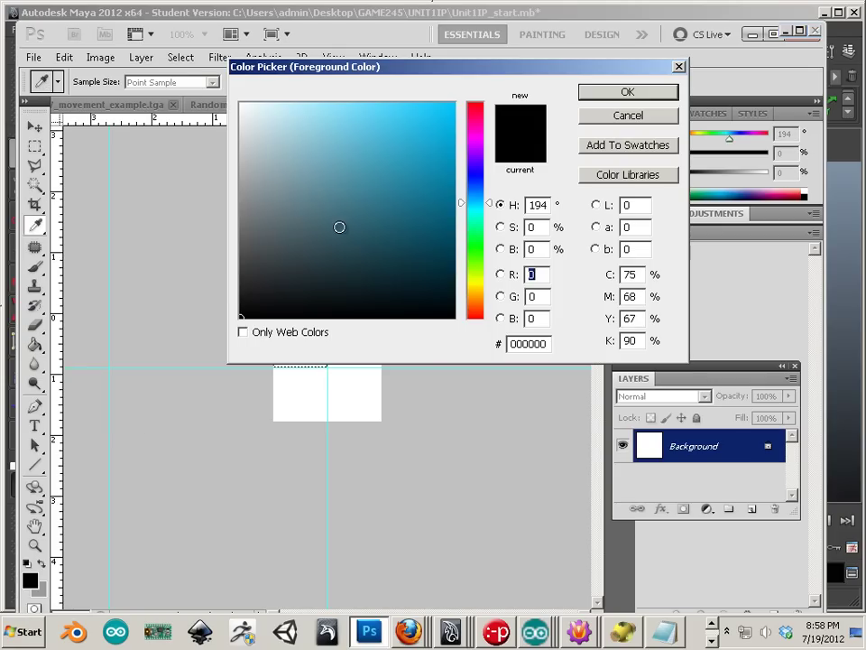
left_click_drag(339, 227, 240, 270)
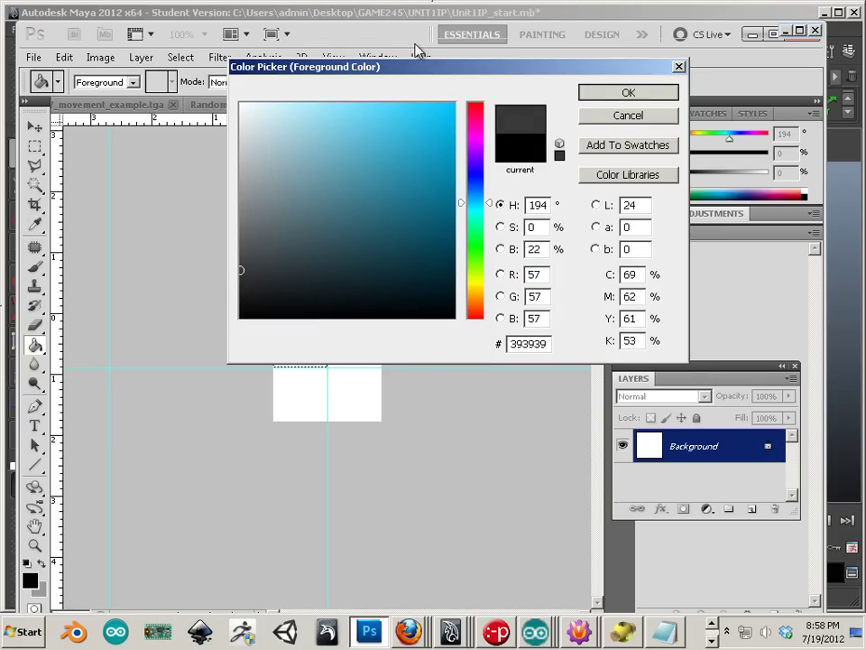
key("Return")
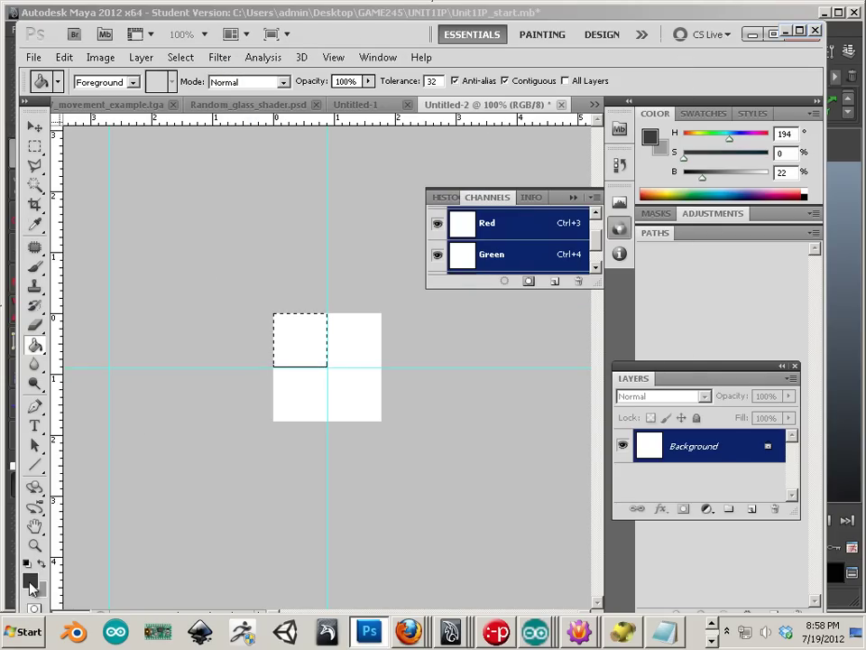
left_click(30, 583)
left_click(235, 245)
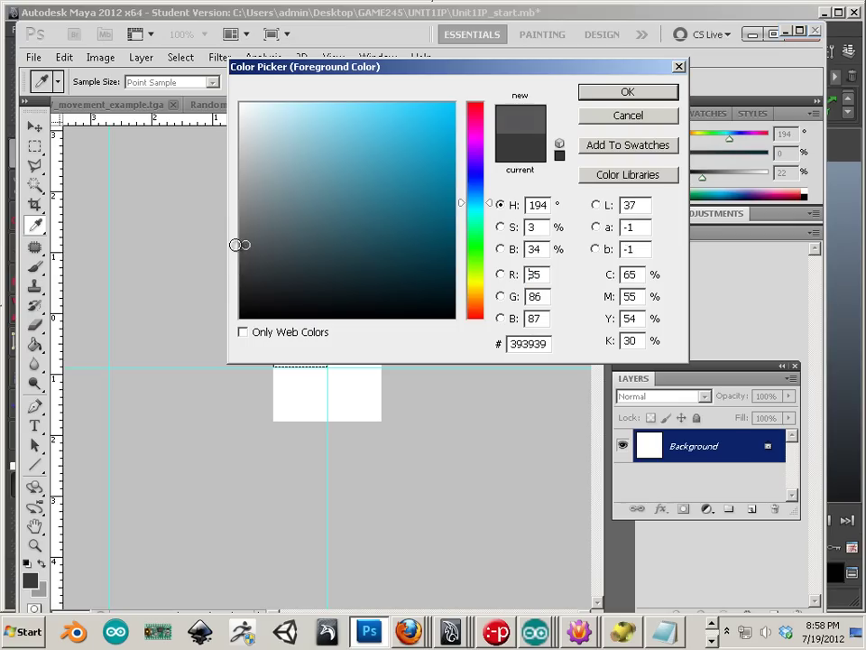
left_click_drag(236, 245, 240, 227)
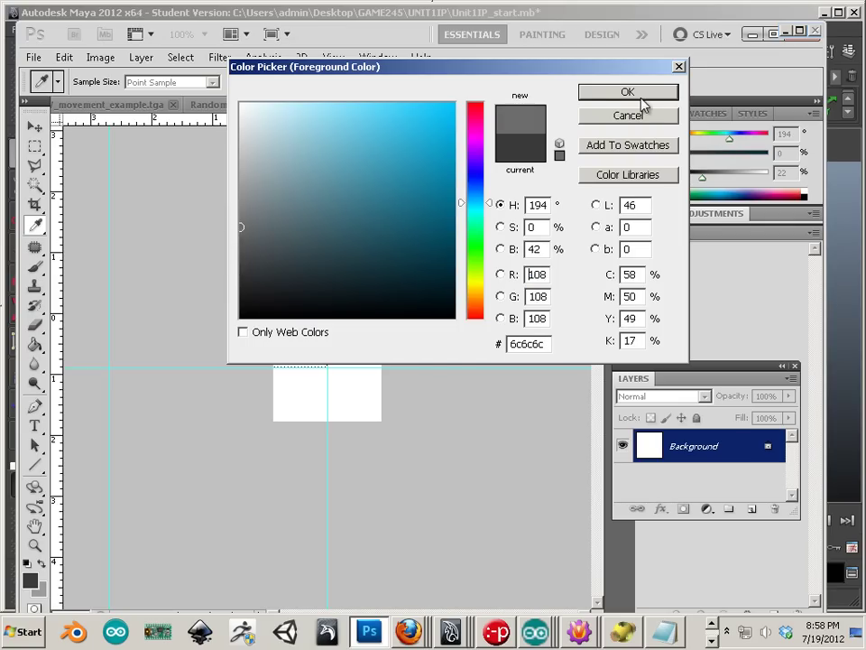
left_click(644, 97)
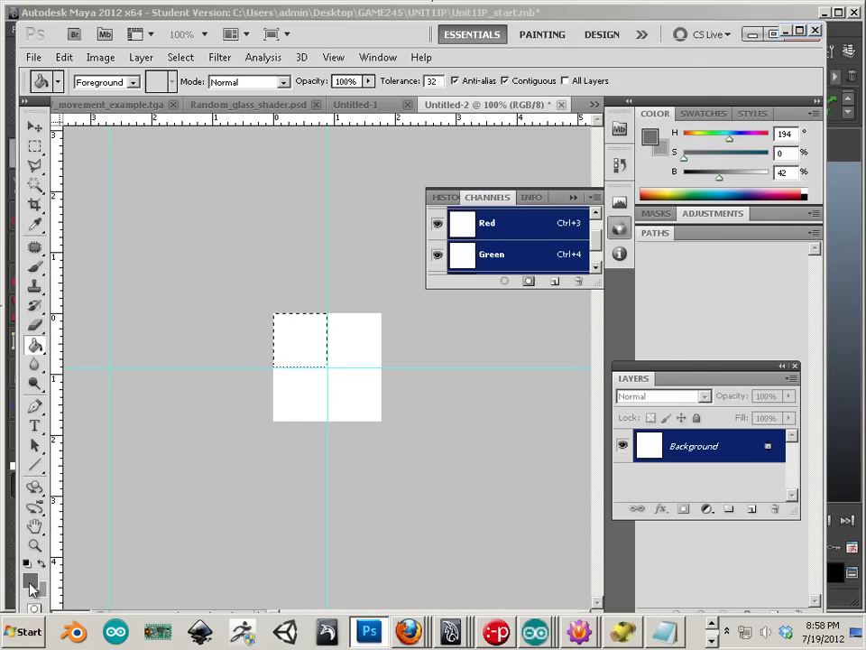
left_click(299, 343)
- Select the bottom-right quarter and fill it with the same 6c6c6c grey
key("m")
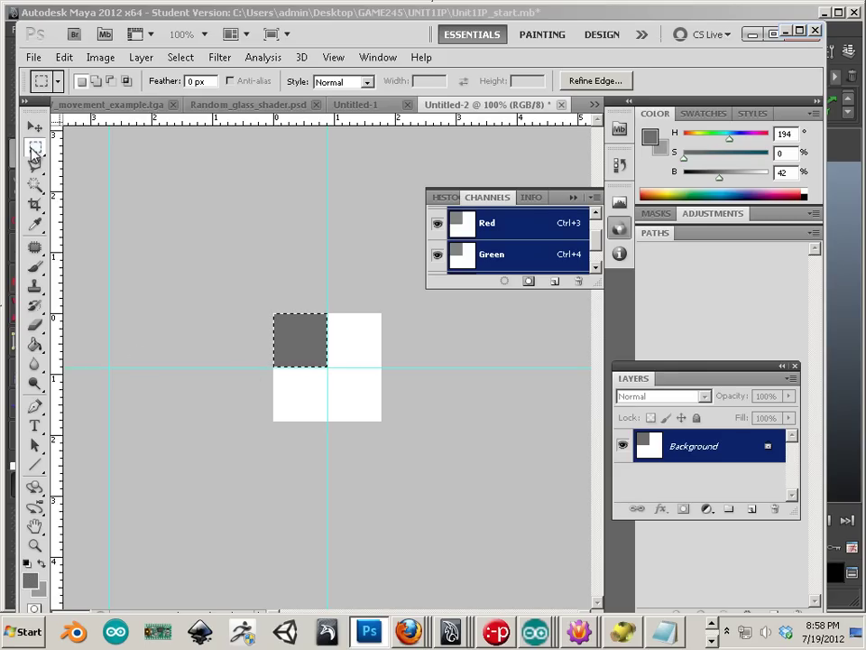
left_click_drag(380, 420, 327, 368)
left_click(35, 346)
left_click(345, 388)
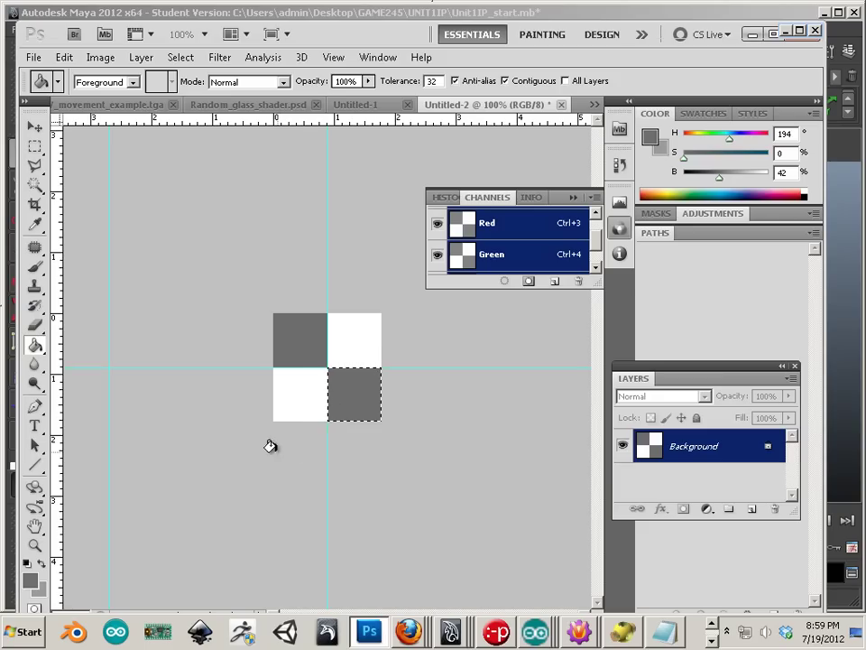
- Select the top-right quarter and fill it with light grey #b4b4b4
left_click(35, 145)
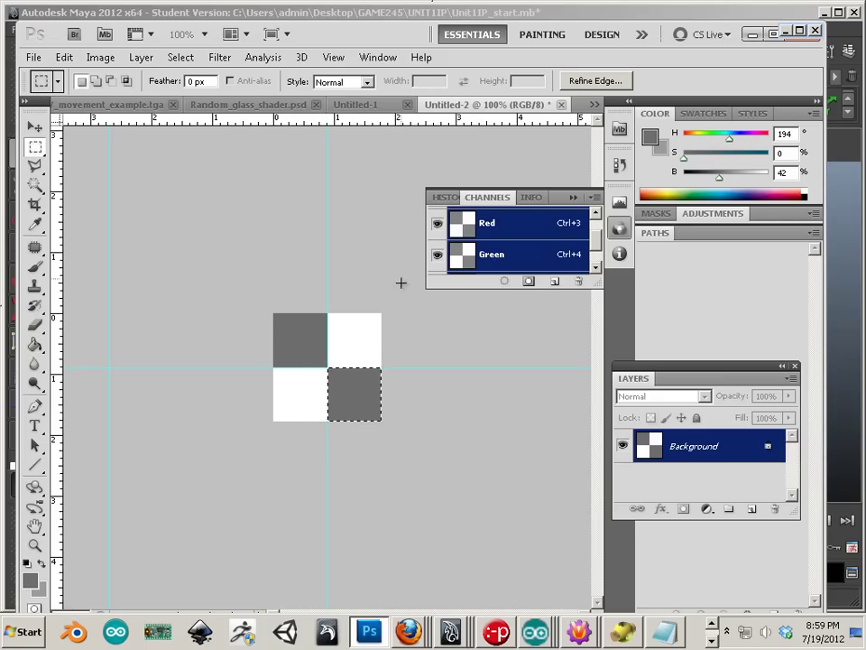
left_click_drag(380, 313, 328, 367)
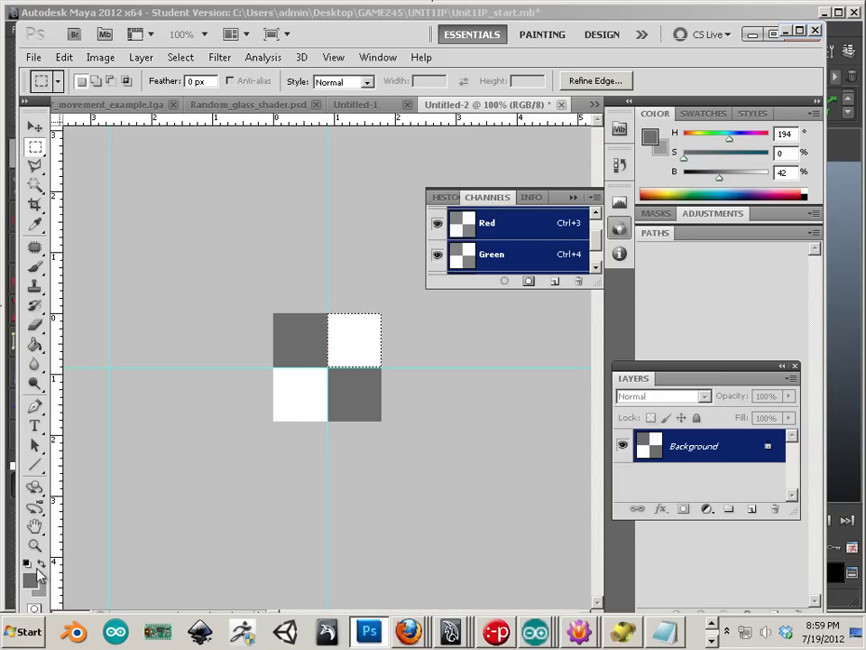
left_click(32, 577)
left_click_drag(261, 225, 240, 164)
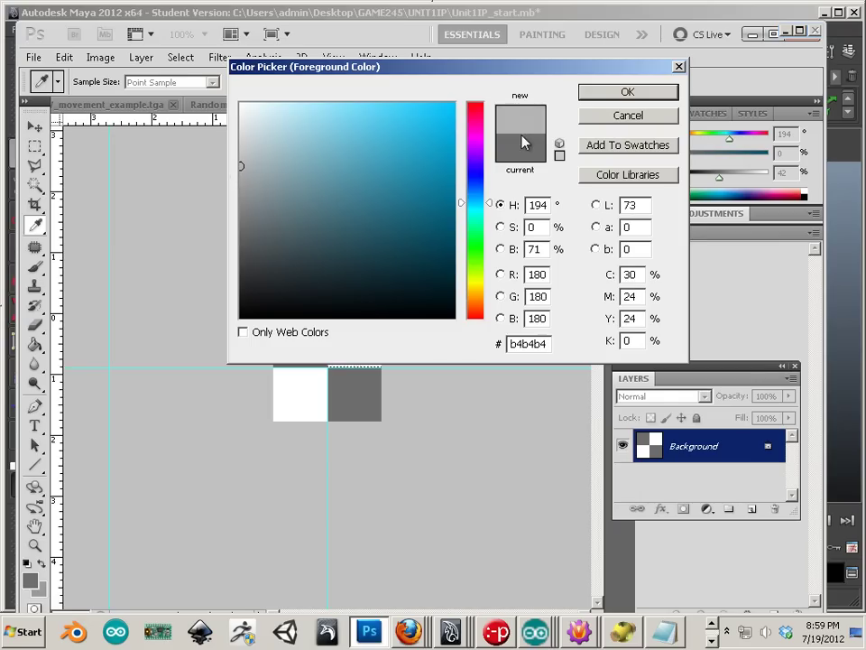
left_click(607, 93)
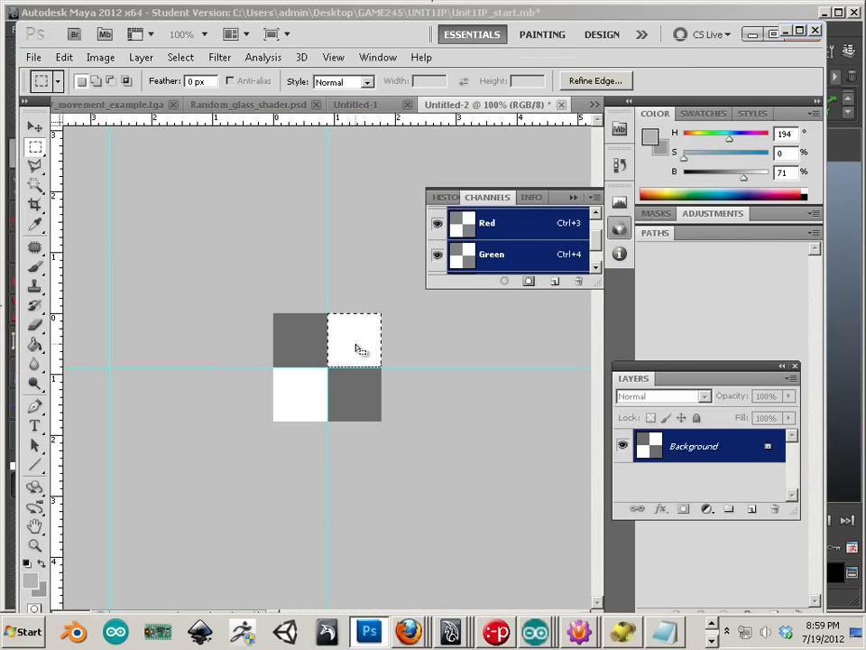
left_click(35, 344)
left_click(362, 321)
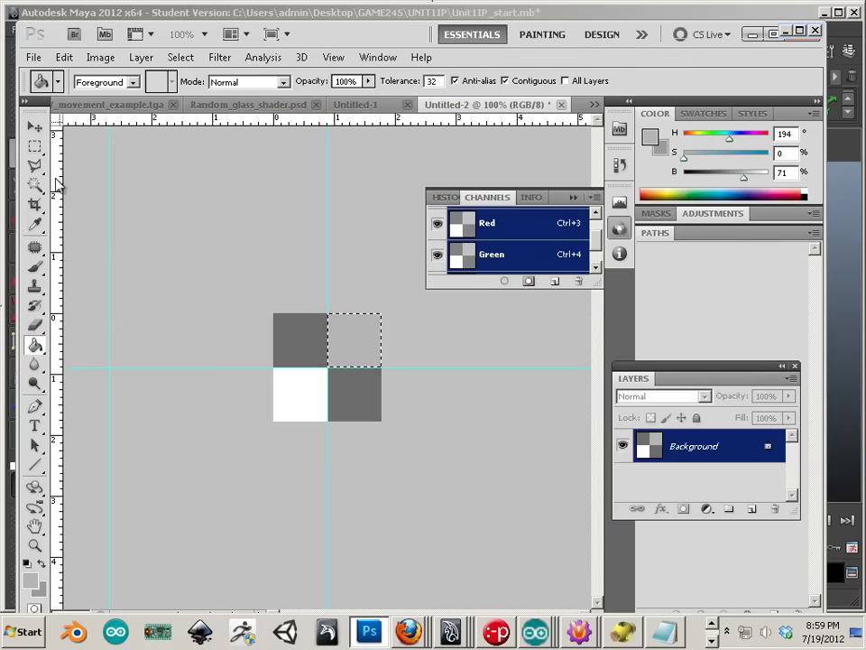
- Fill the bottom-left quarter with light grey #b4b4b4, then marquee-select the whole 2×2 block
left_click(36, 147)
left_click_drag(274, 420, 325, 365)
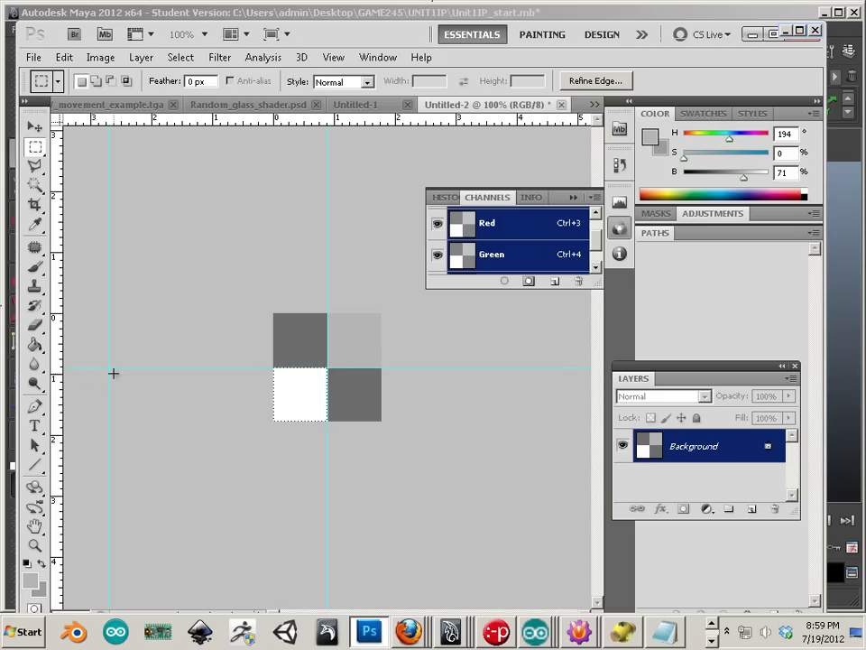
left_click(36, 345)
left_click(294, 410)
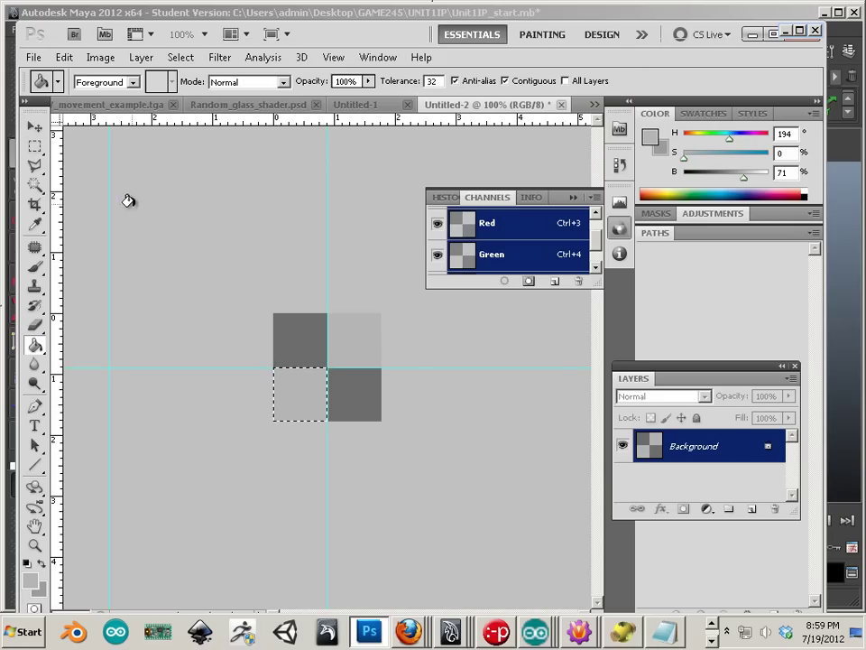
left_click(34, 146)
left_click_drag(273, 314, 381, 420)
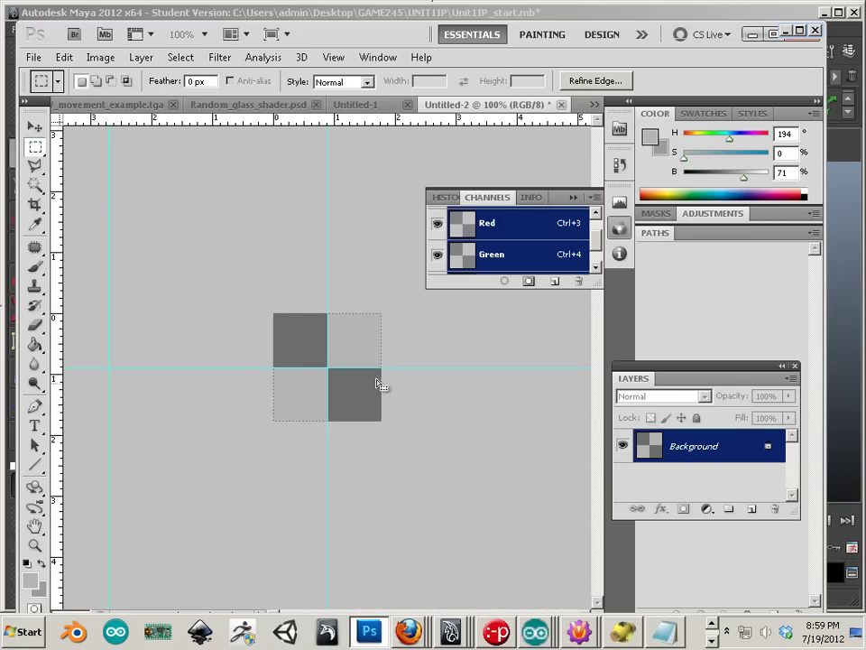
- Define the selected checker block as a pattern named '128 UV' via Edit > Define Pattern
left_click(63, 57)
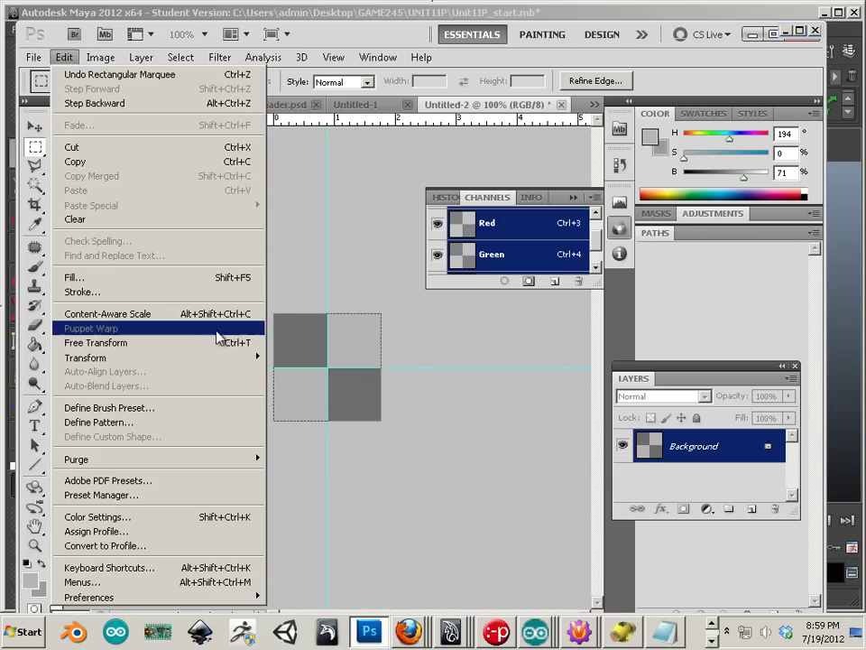
left_click(189, 431)
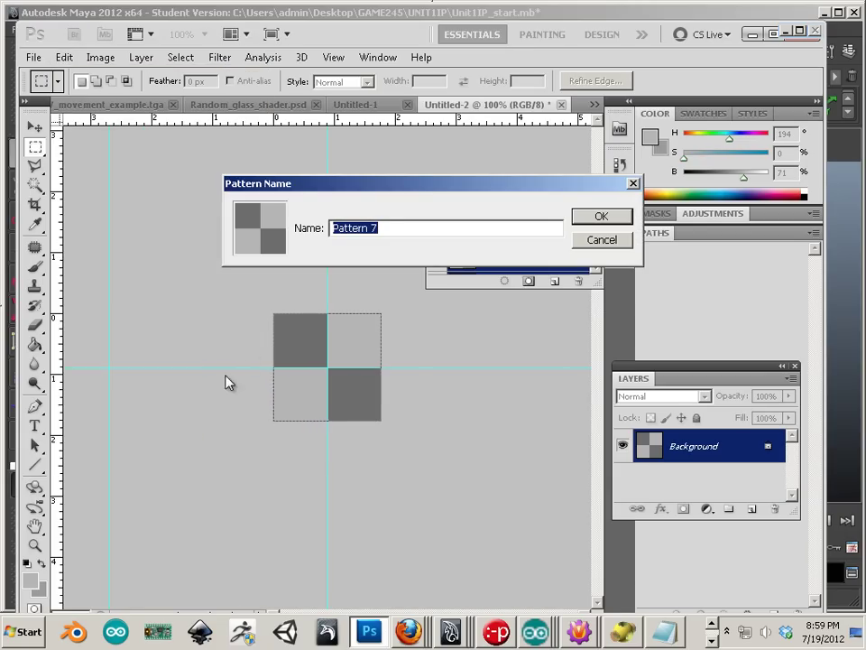
type("128")
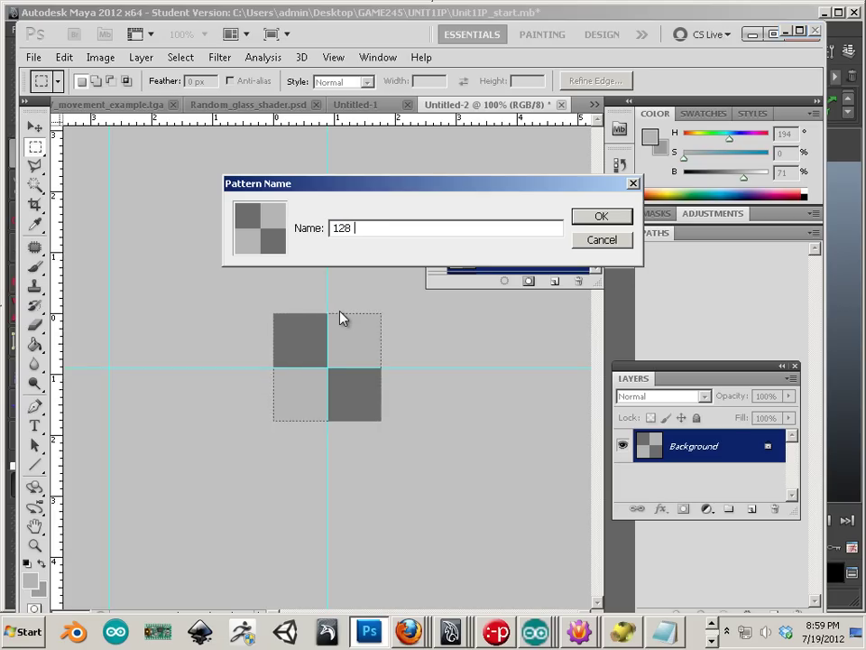
type(" UV")
left_click(619, 220)
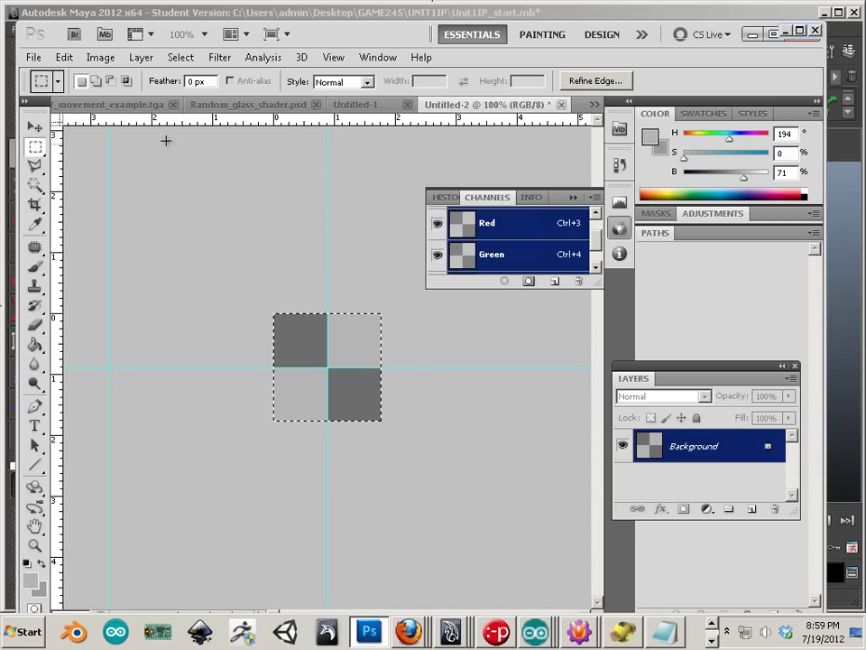
- Create a new document with width and height changed from 128 to 1024 pixels
left_click(32, 58)
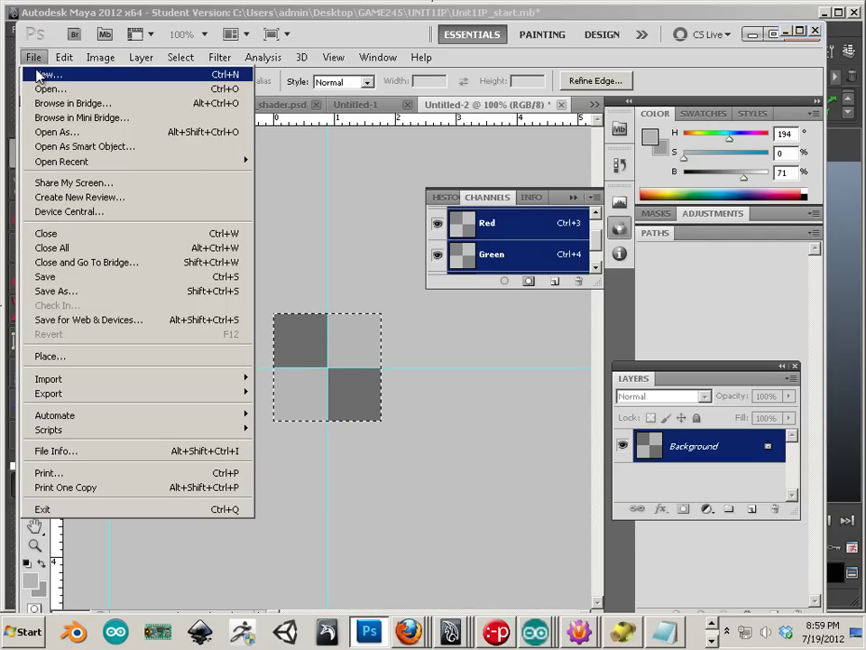
left_click(38, 76)
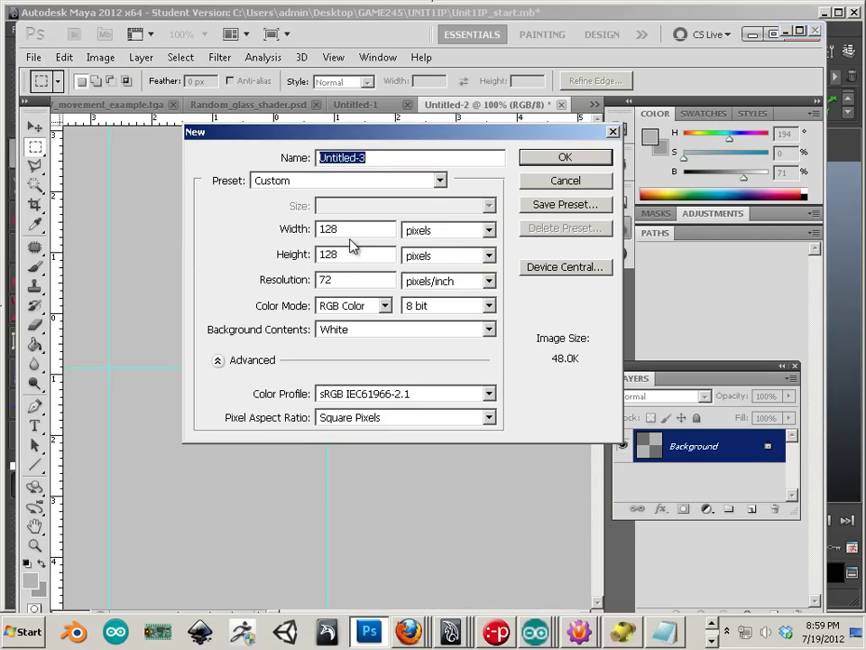
left_click(344, 228)
left_click_drag(344, 229, 307, 232)
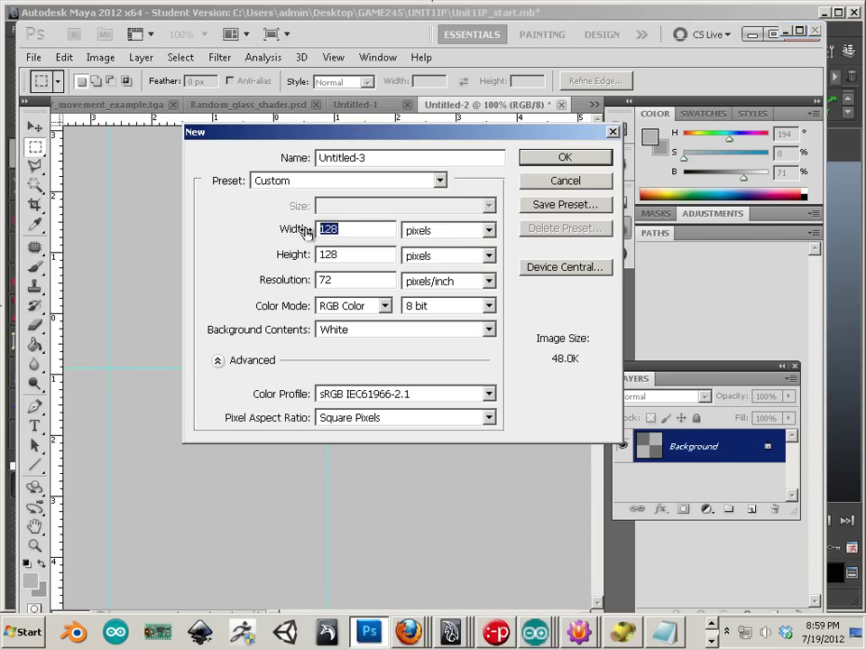
type("1024")
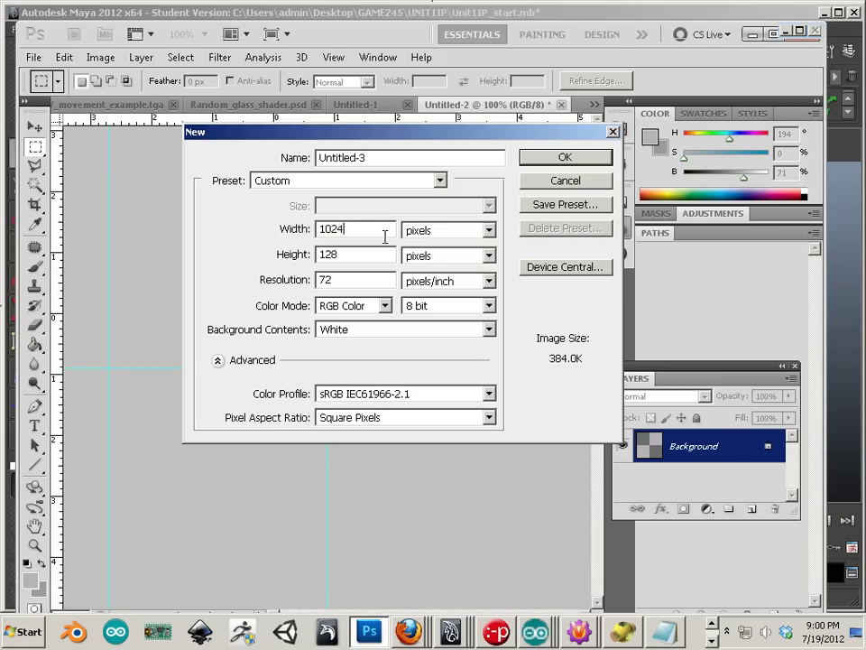
left_click_drag(361, 253, 296, 252)
type("1")
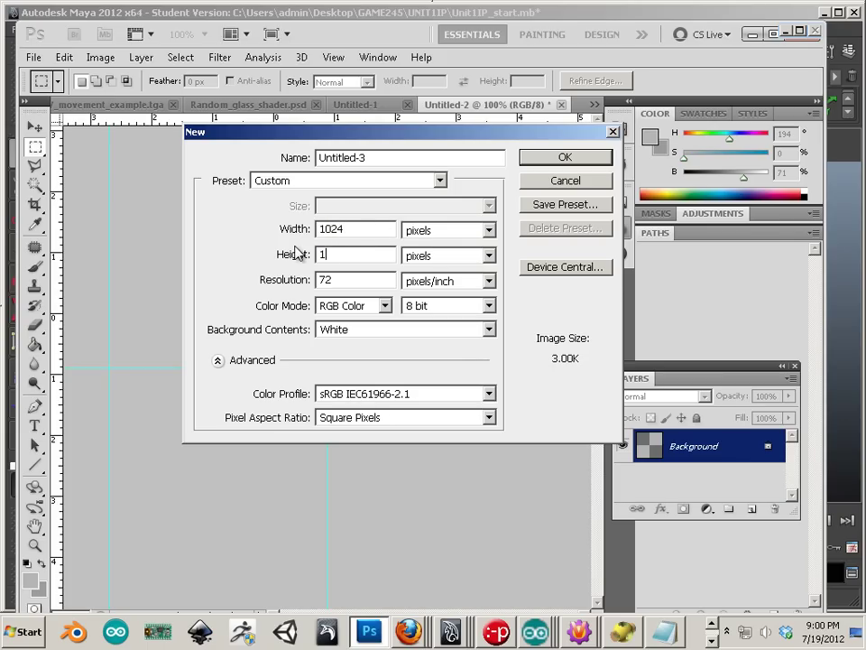
type("024")
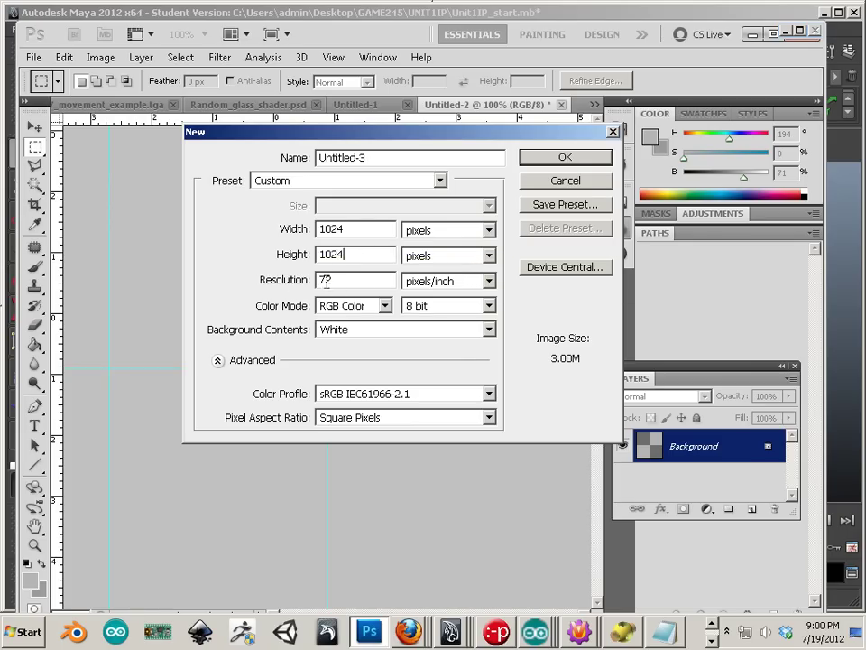
left_click(565, 157)
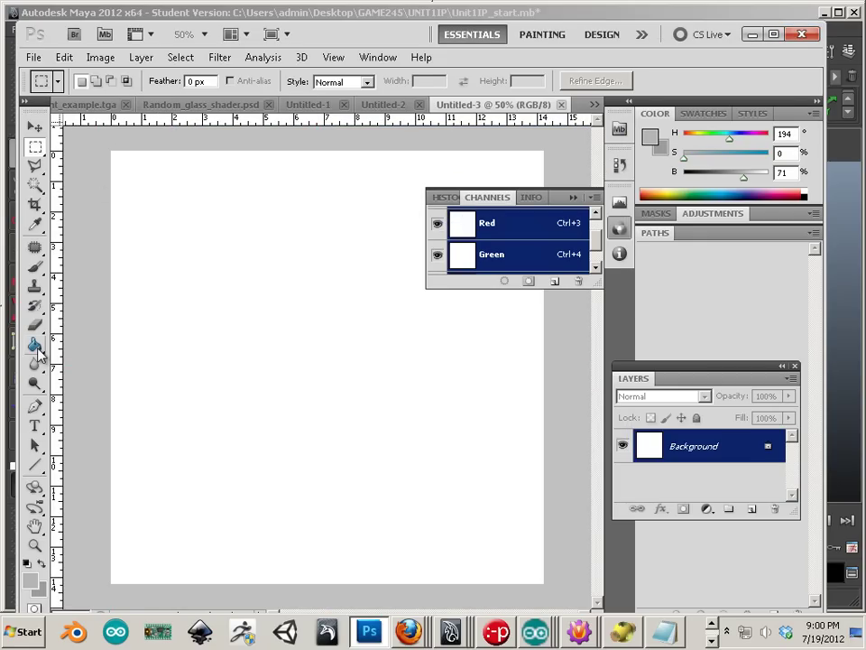
- Set the Paint Bucket source to Pattern with the 128 UV checker and fill the canvas
left_click(36, 348)
left_click(135, 83)
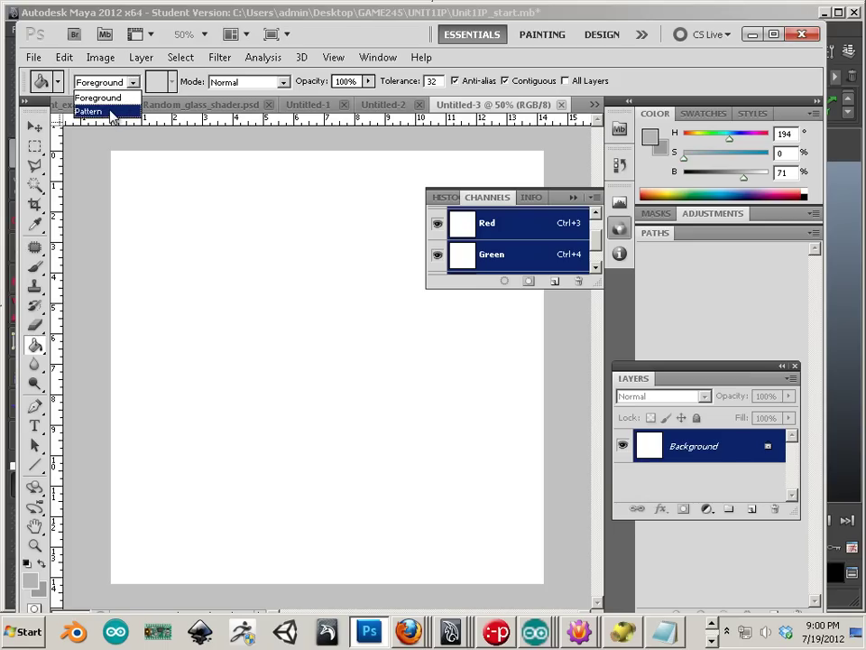
left_click(111, 113)
left_click(172, 82)
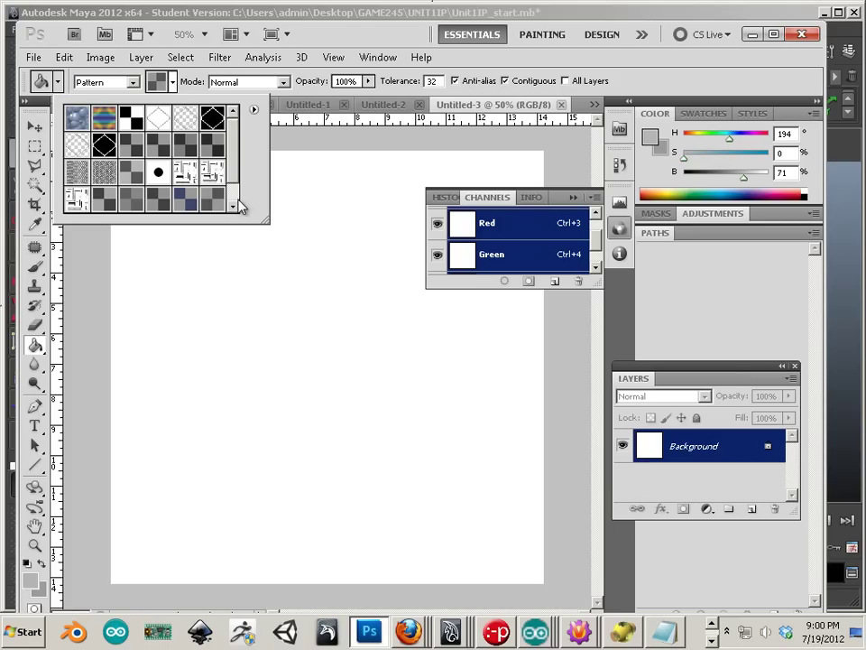
scroll(172, 131, "down", 1)
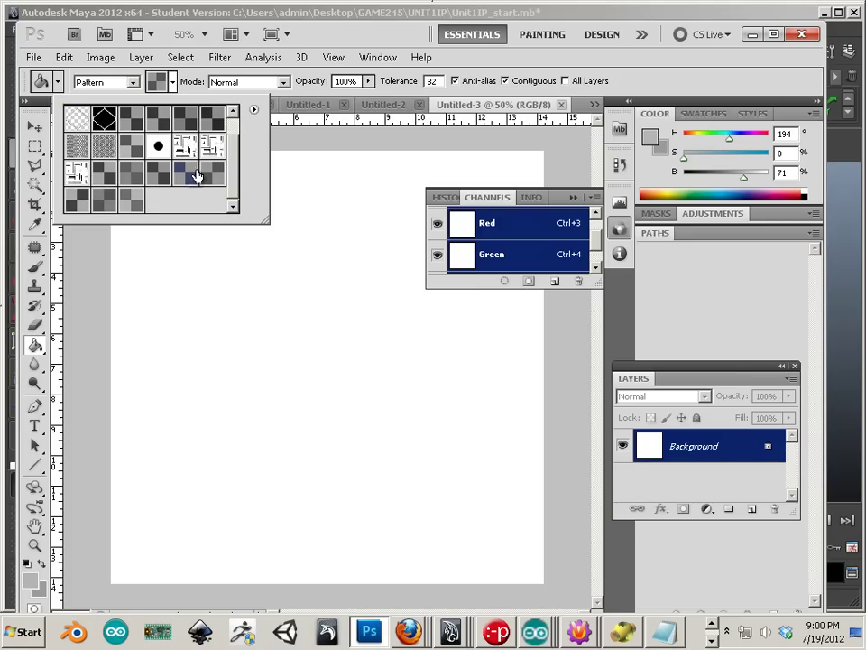
scroll(235, 170, "up", 1)
scroll(232, 142, "down", 1)
left_click(89, 294)
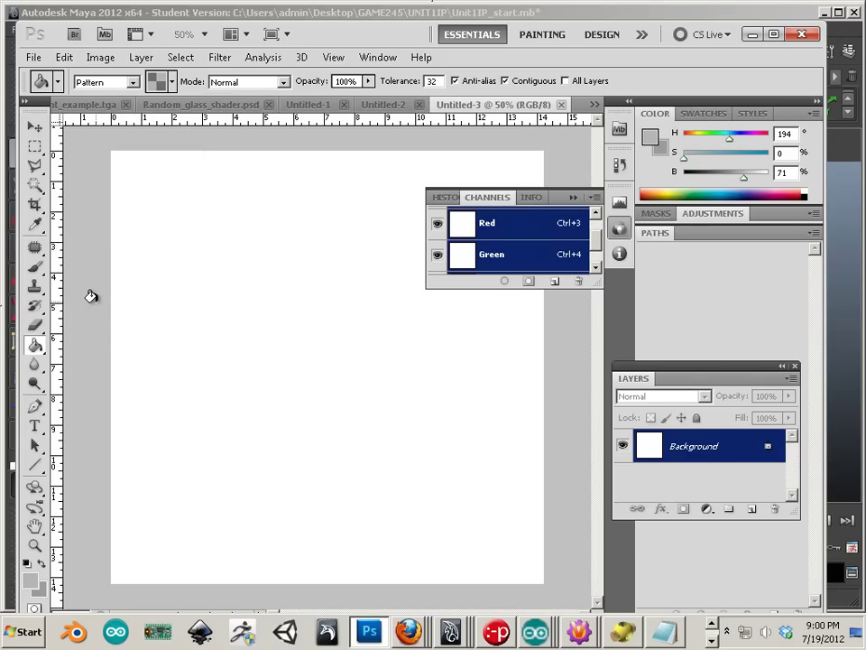
left_click(233, 303)
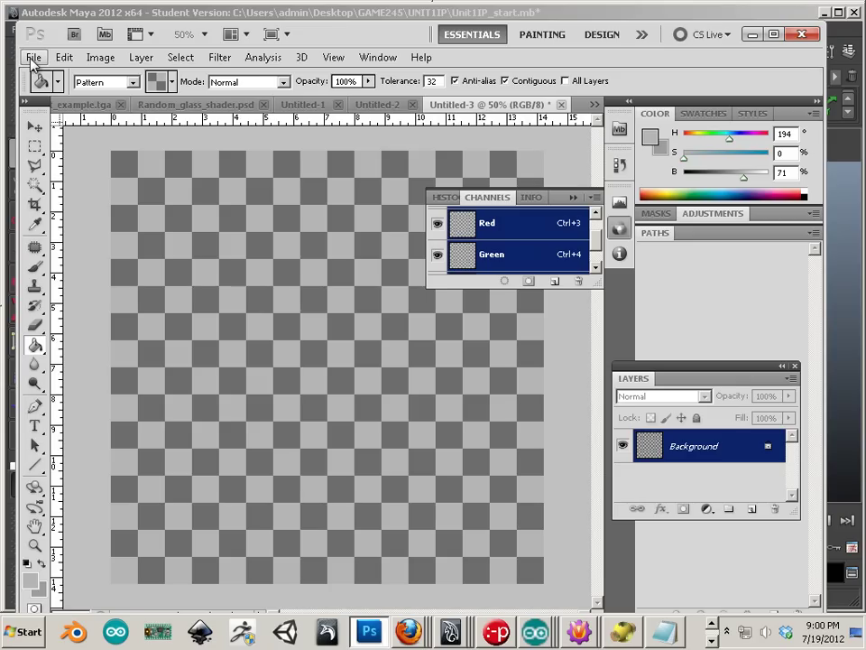
- Start Save As and browse to the Desktop > GAME245 > UNIT1IP folder
left_click(33, 58)
left_click(120, 292)
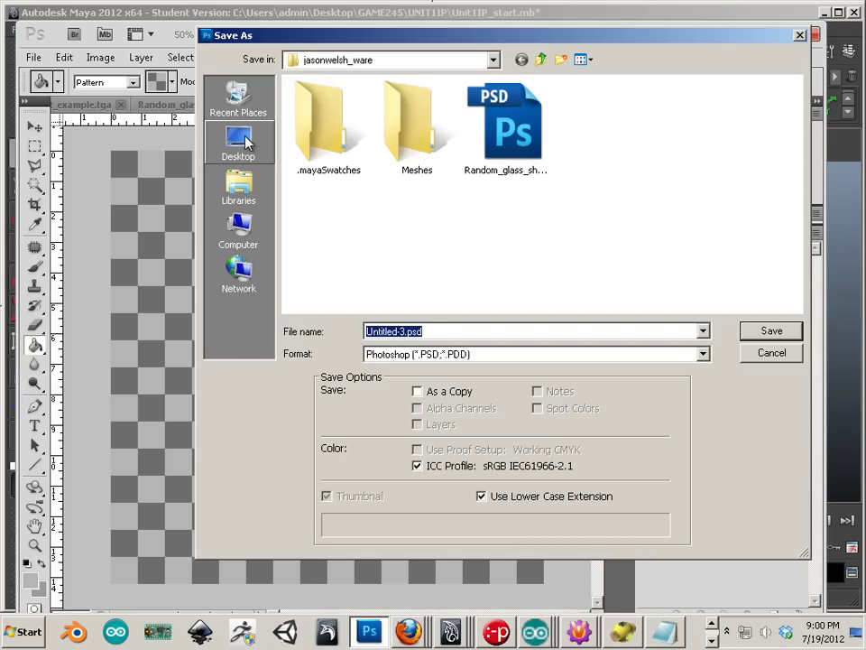
left_click(244, 228)
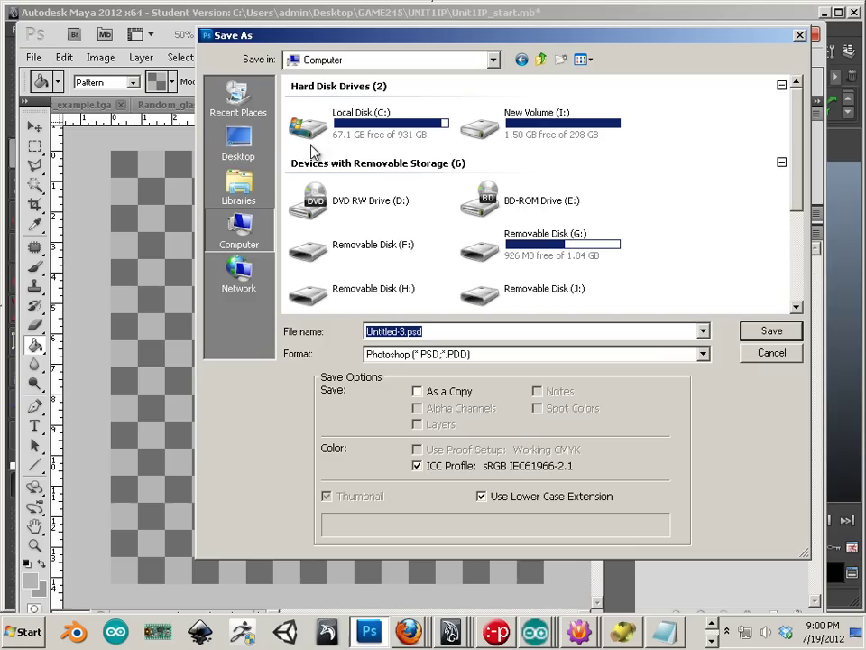
left_click(257, 153)
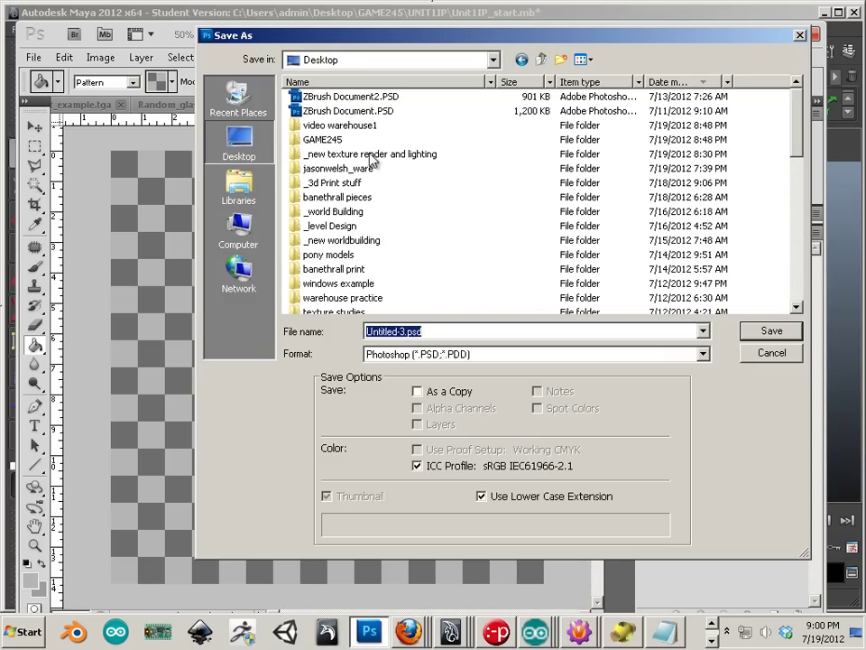
left_click(336, 142)
double_click(335, 141)
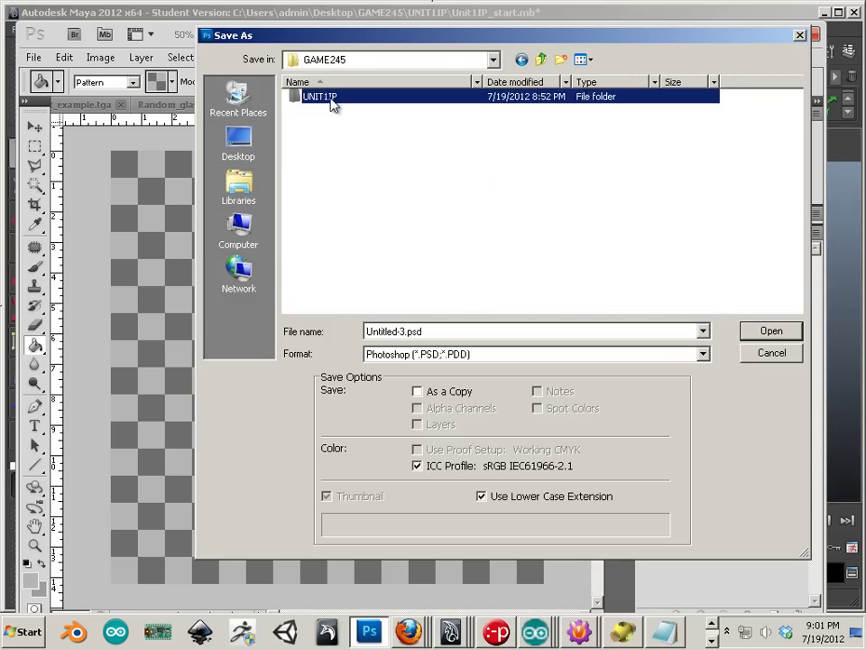
double_click(332, 99)
- Name the file UV_Text_cm and choose Targa as the format
left_click(448, 330)
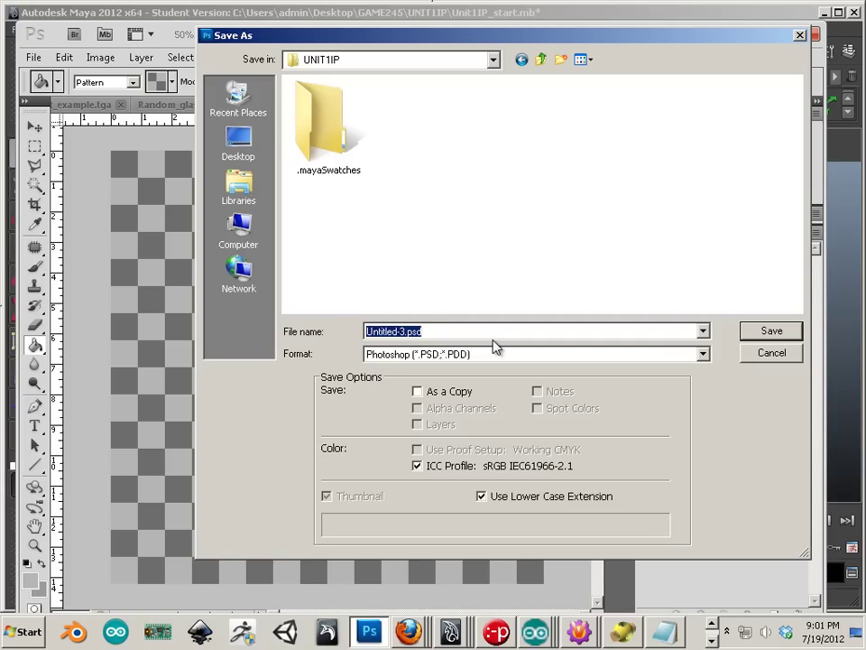
type("UV_T")
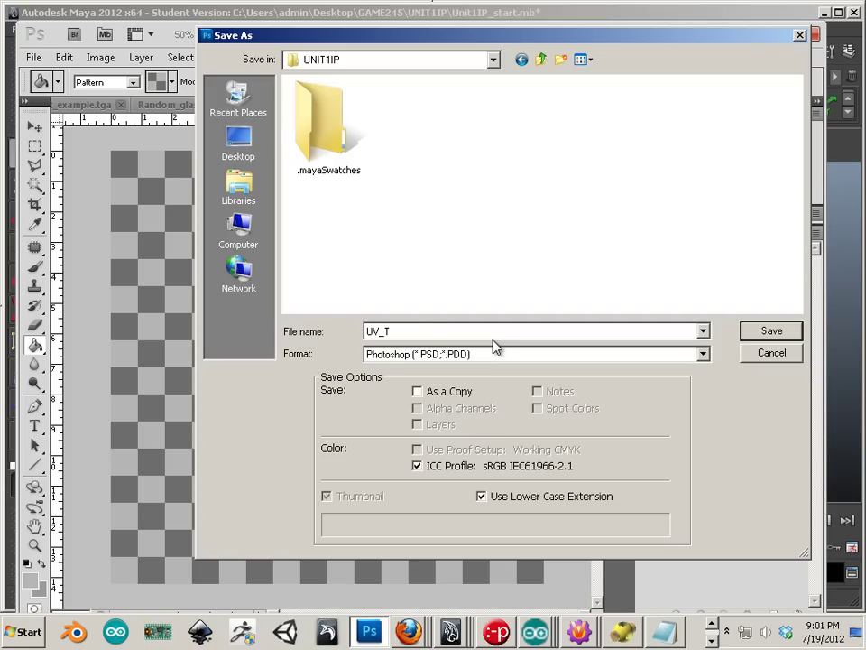
type("ext_cm")
left_click(702, 354)
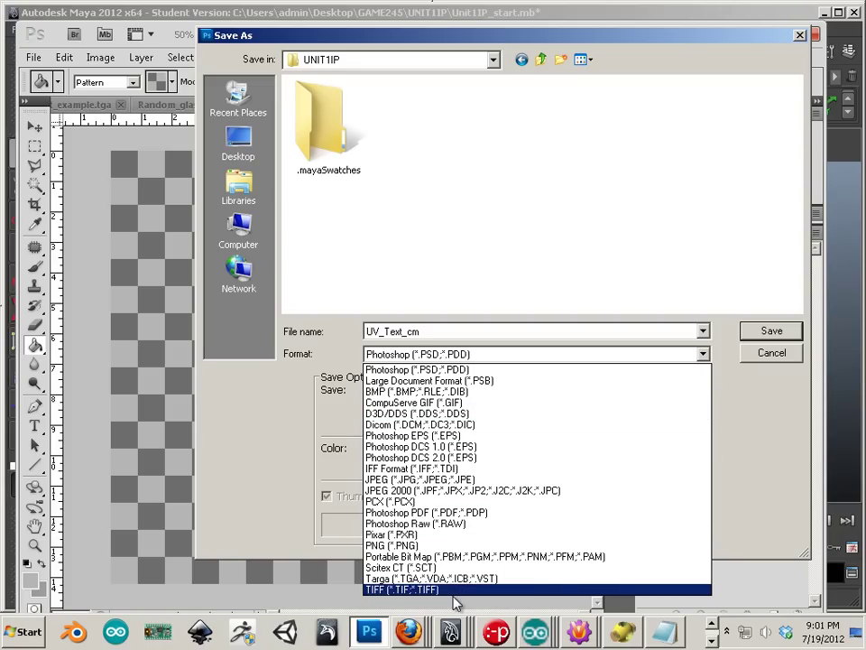
left_click(412, 581)
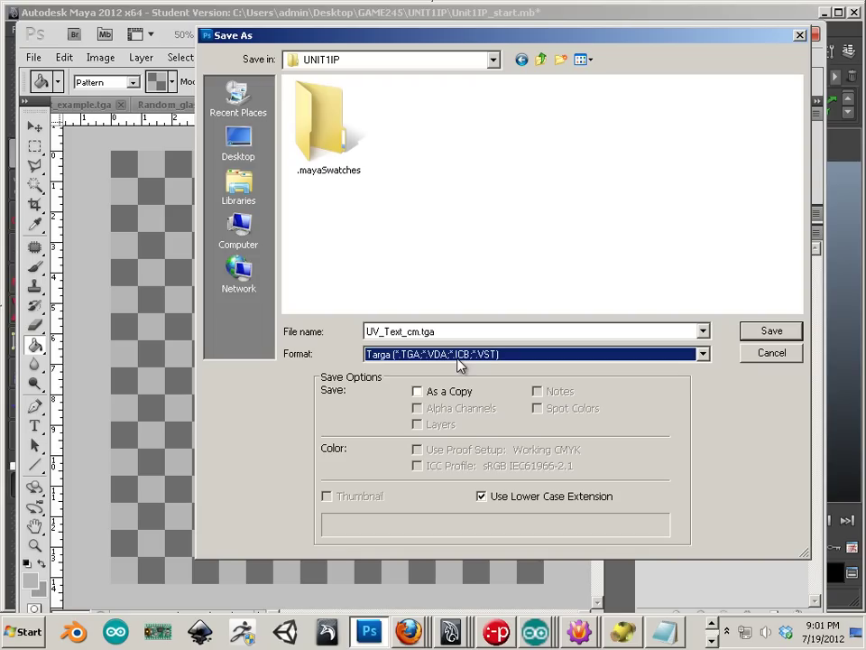
- Save the file with 24 bits/pixel chosen in the Targa Options
left_click(773, 331)
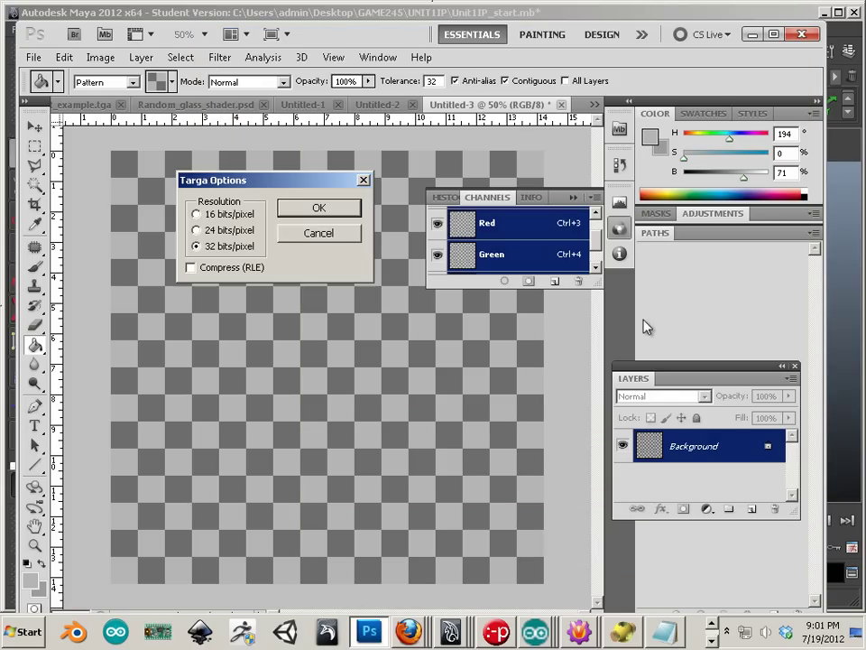
left_click(195, 230)
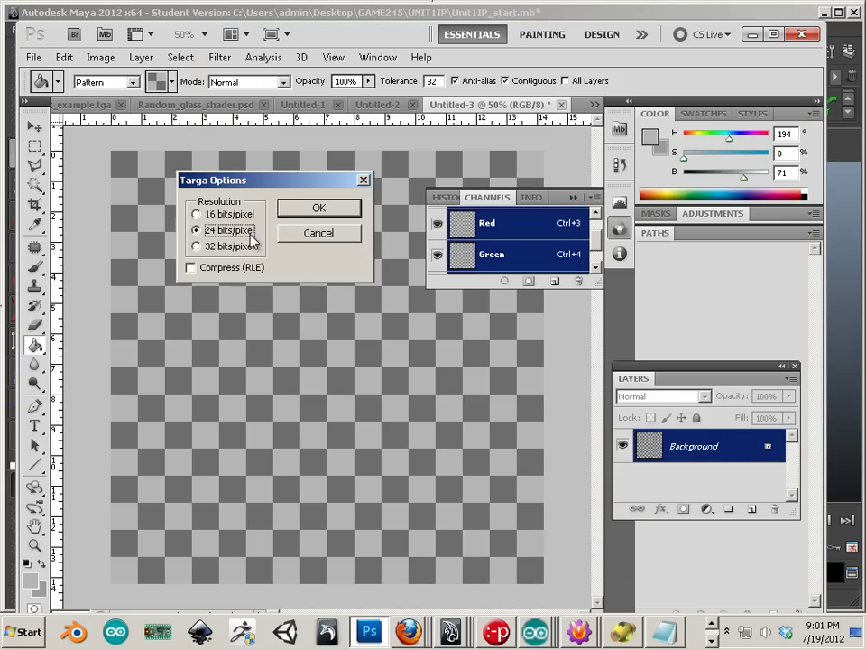
left_click(305, 209)
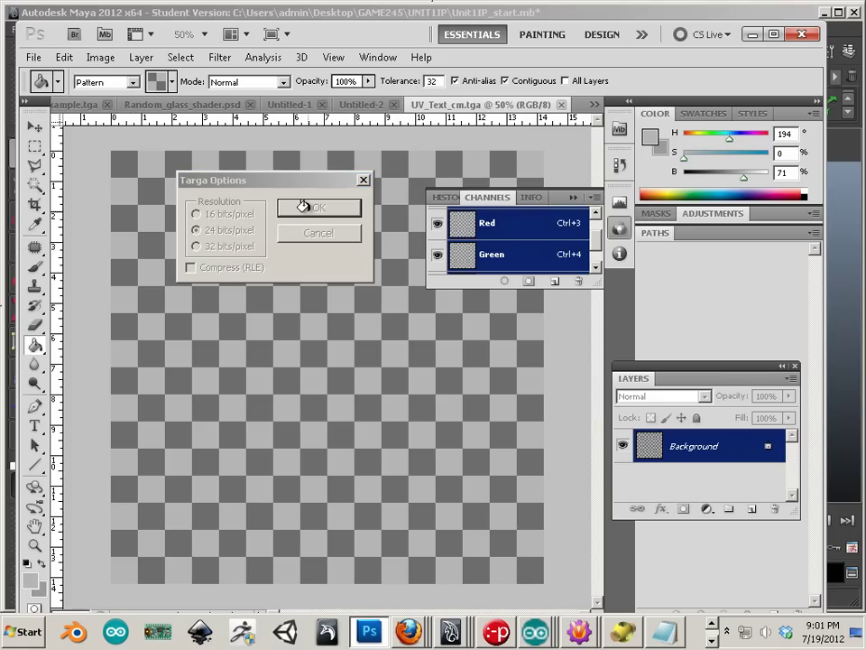